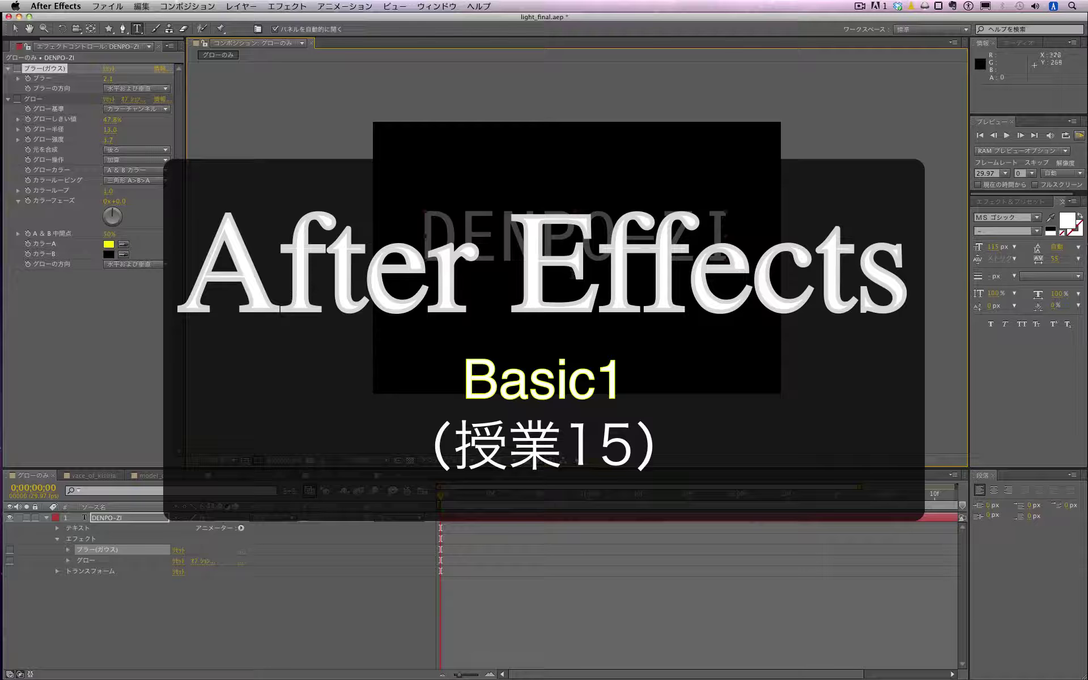
Select the DENPO-ZI text layer, enable its Glow, and zoom the view to 200%
{"action": "key", "text": "v"}
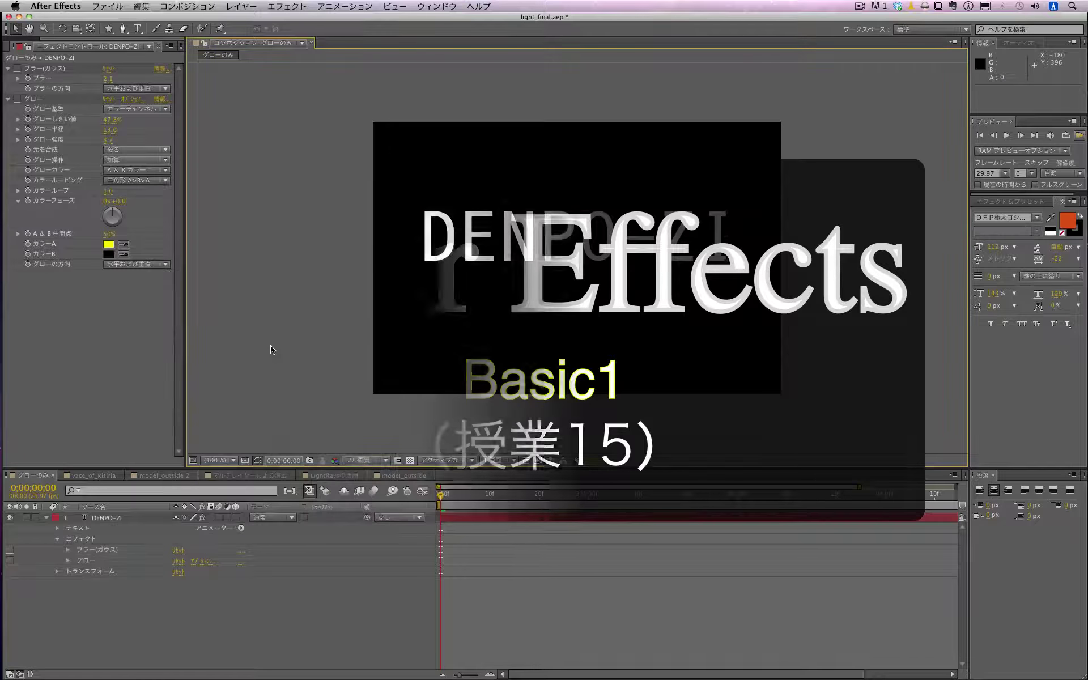
{"action": "left_click", "coordinate": [105, 518]}
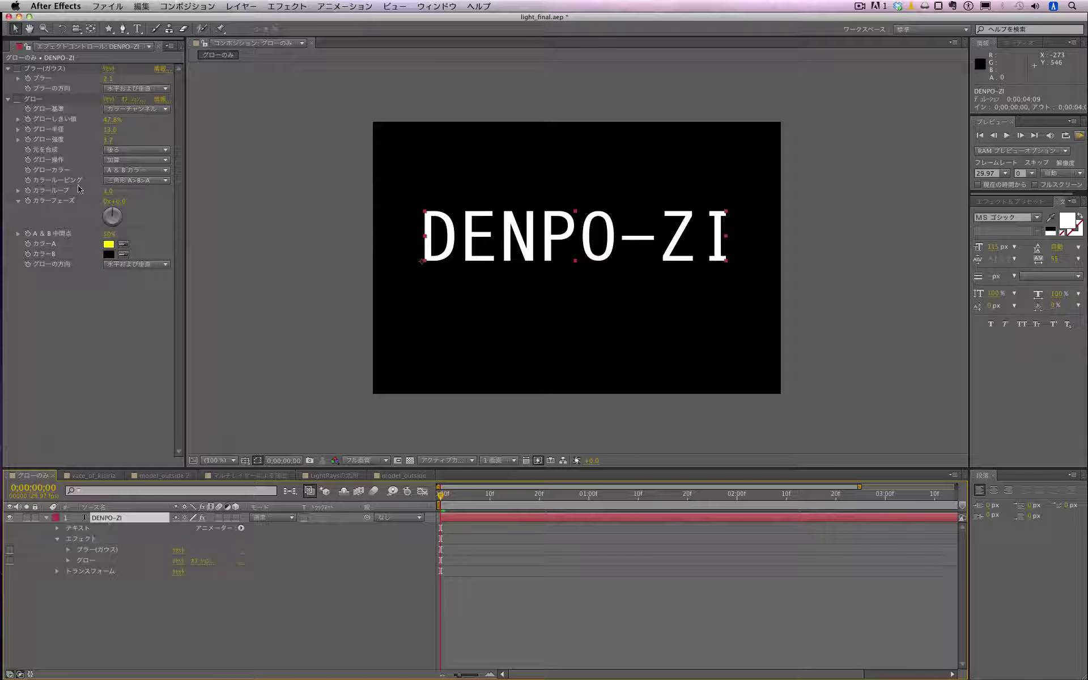
{"action": "left_click", "coordinate": [18, 99]}
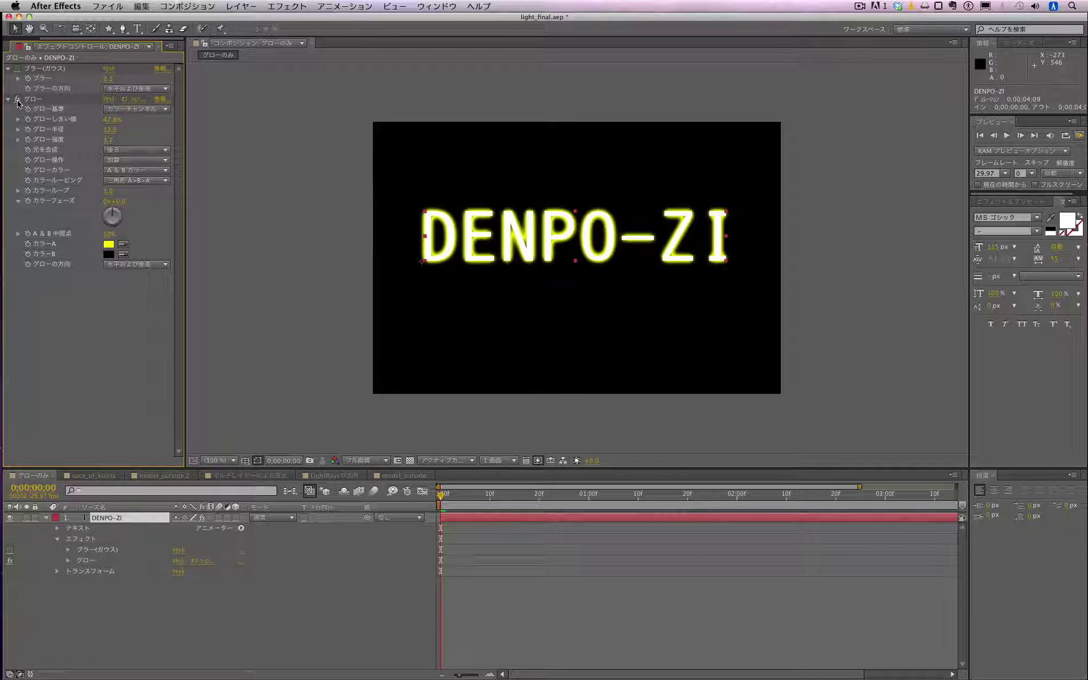
{"action": "key", "text": "period"}
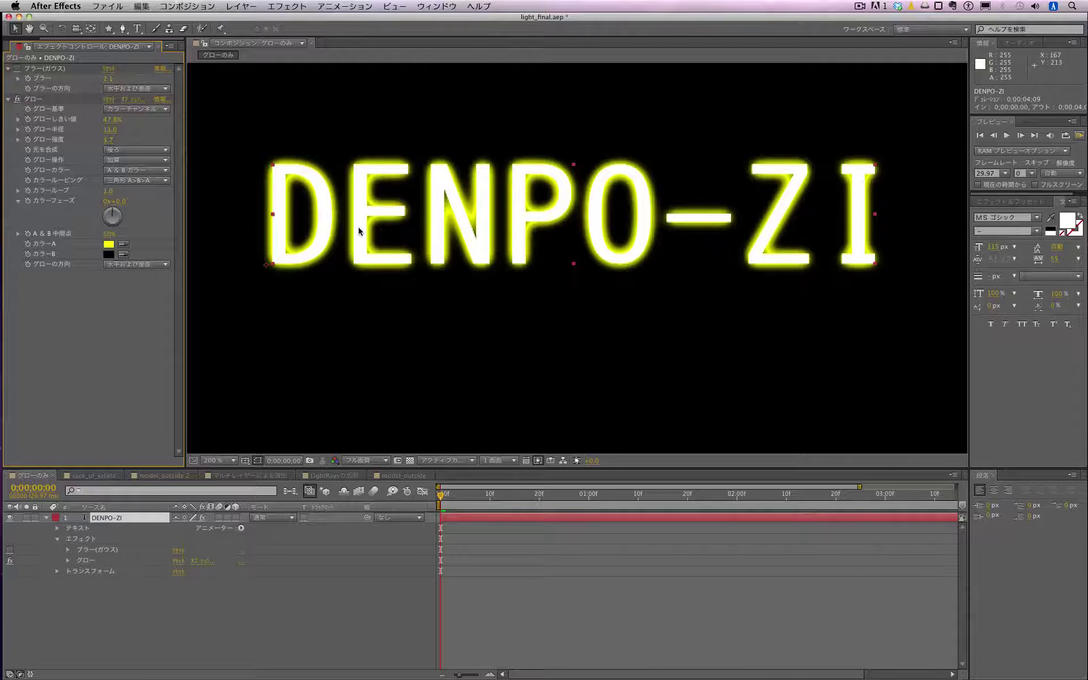
Compare Glow and Gaussian Blur on the text, leave both on, and open vace_of_kisiria at 100%
{"action": "left_click", "coordinate": [17, 101]}
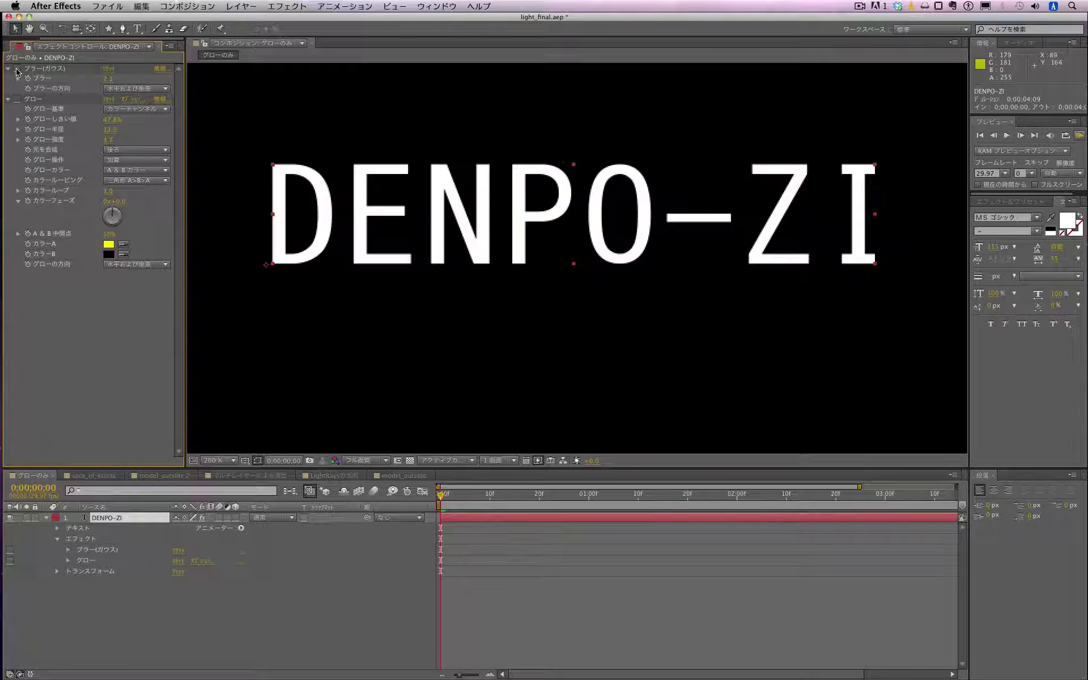
{"action": "left_click", "coordinate": [18, 68]}
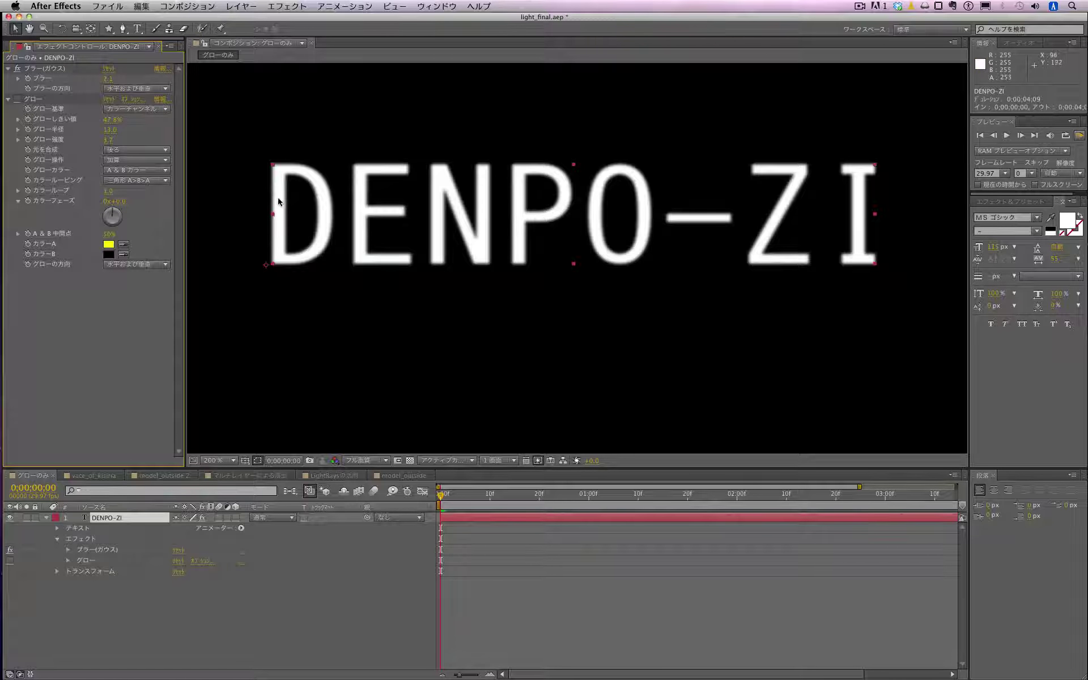
{"action": "left_click", "coordinate": [17, 98]}
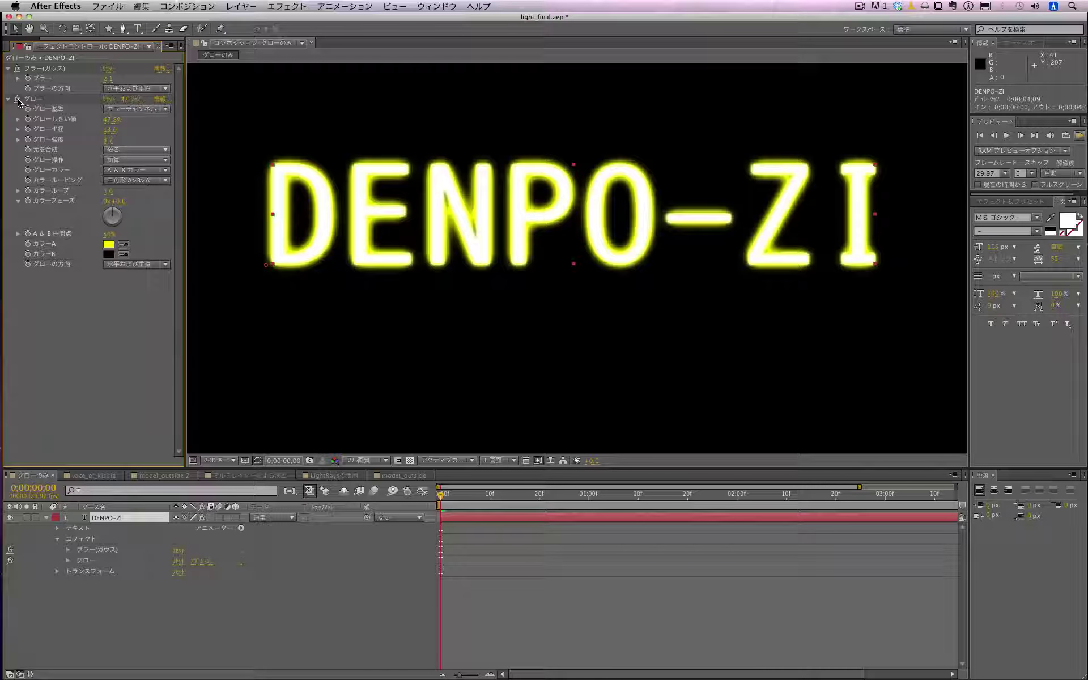
{"action": "left_click", "coordinate": [18, 69]}
{"action": "left_click", "coordinate": [18, 68]}
{"action": "key", "text": "comma"}
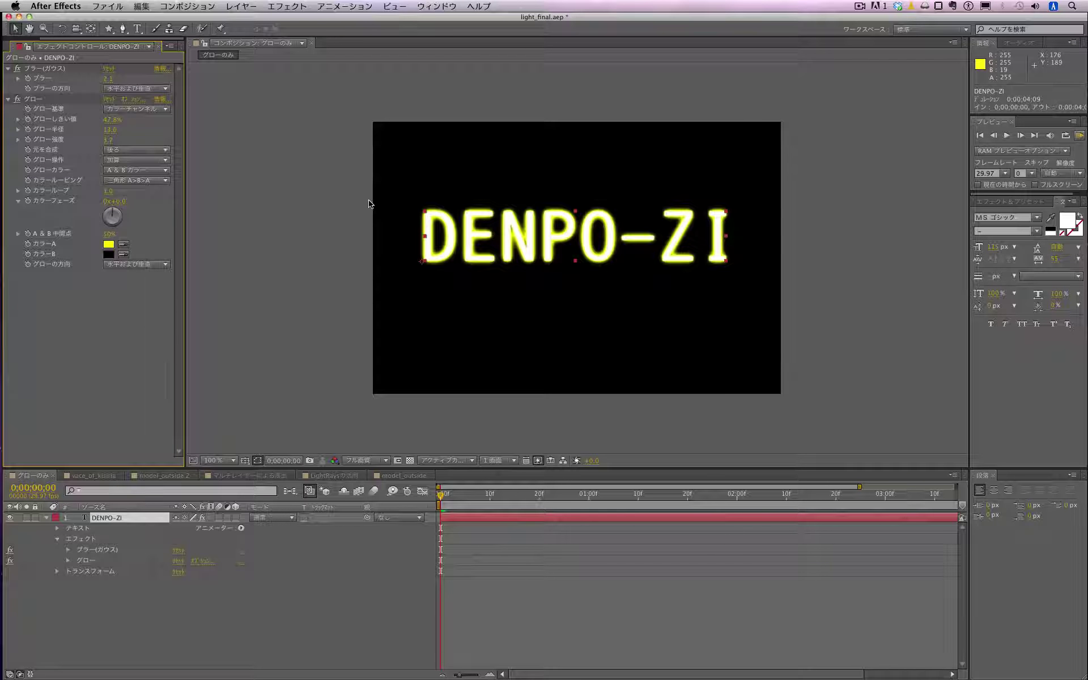
{"action": "left_click", "coordinate": [114, 476]}
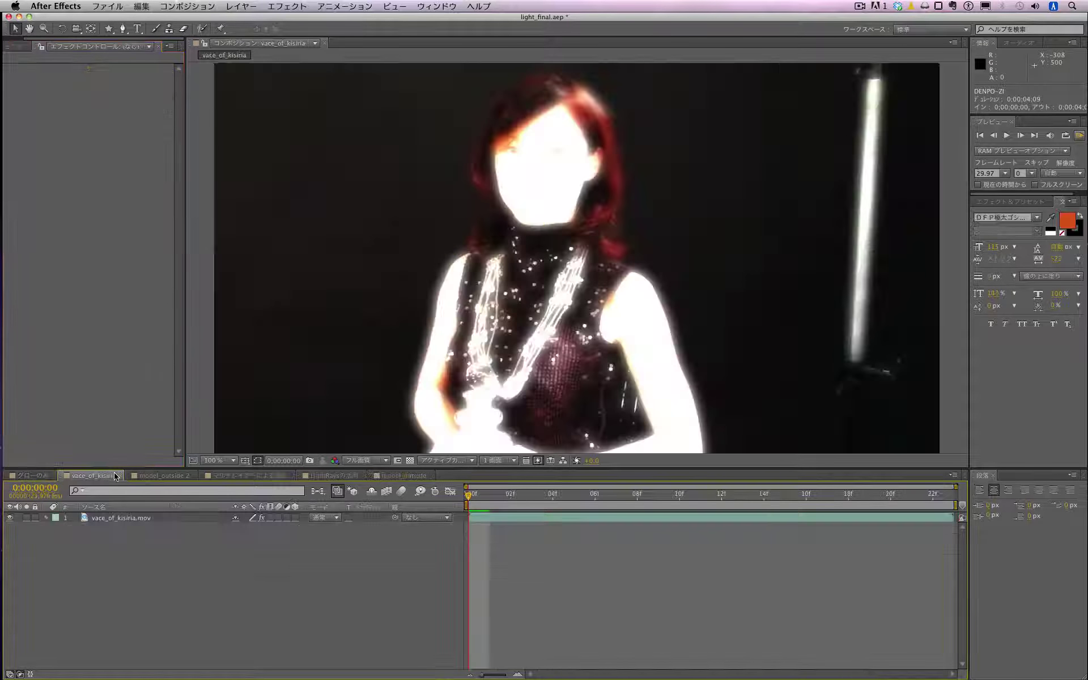
Compare vace_of_kisiria.mov with and without Glow, leave it off, then go to model_outside 2
{"action": "left_click", "coordinate": [120, 518]}
{"action": "left_click", "coordinate": [17, 69]}
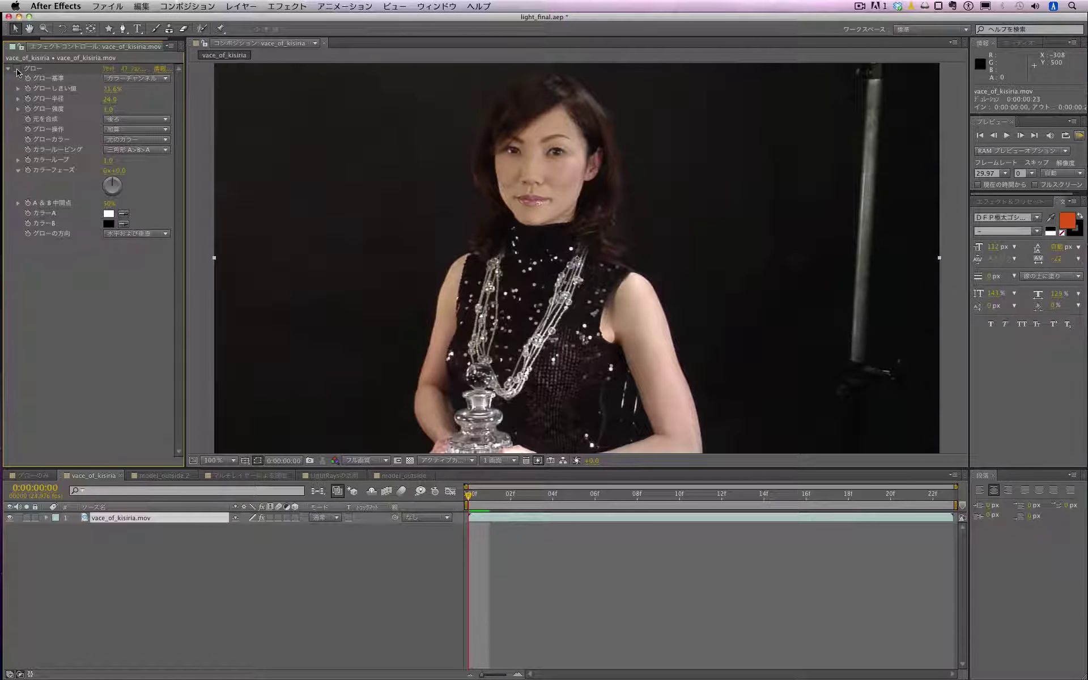
{"action": "left_click", "coordinate": [17, 68]}
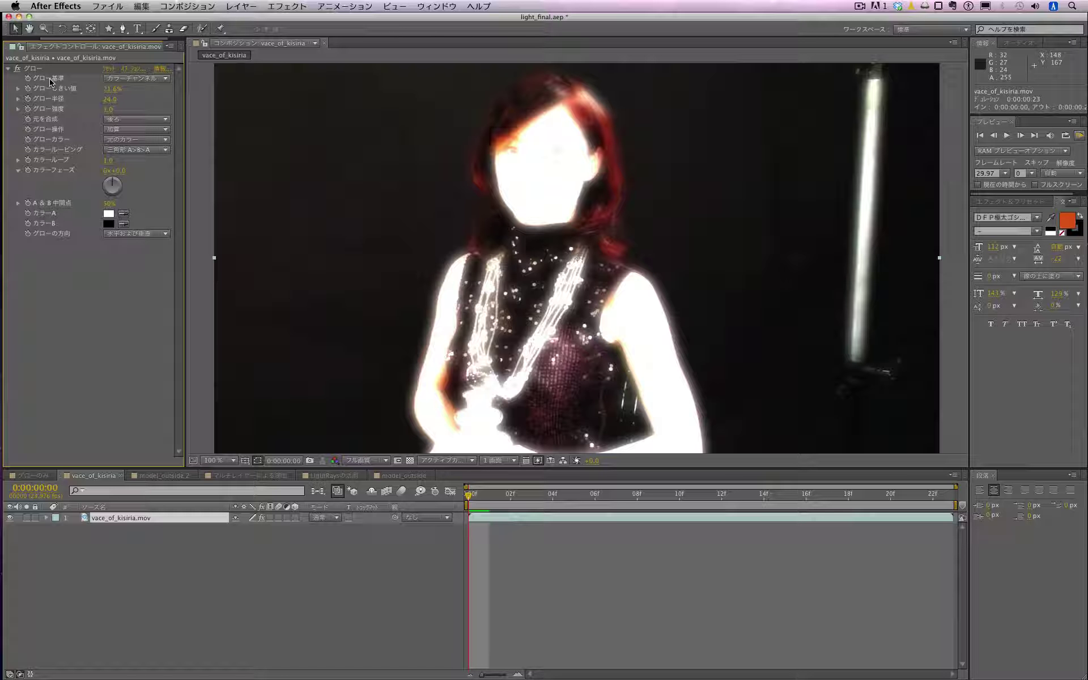
{"action": "left_click", "coordinate": [17, 69]}
{"action": "left_click", "coordinate": [18, 69]}
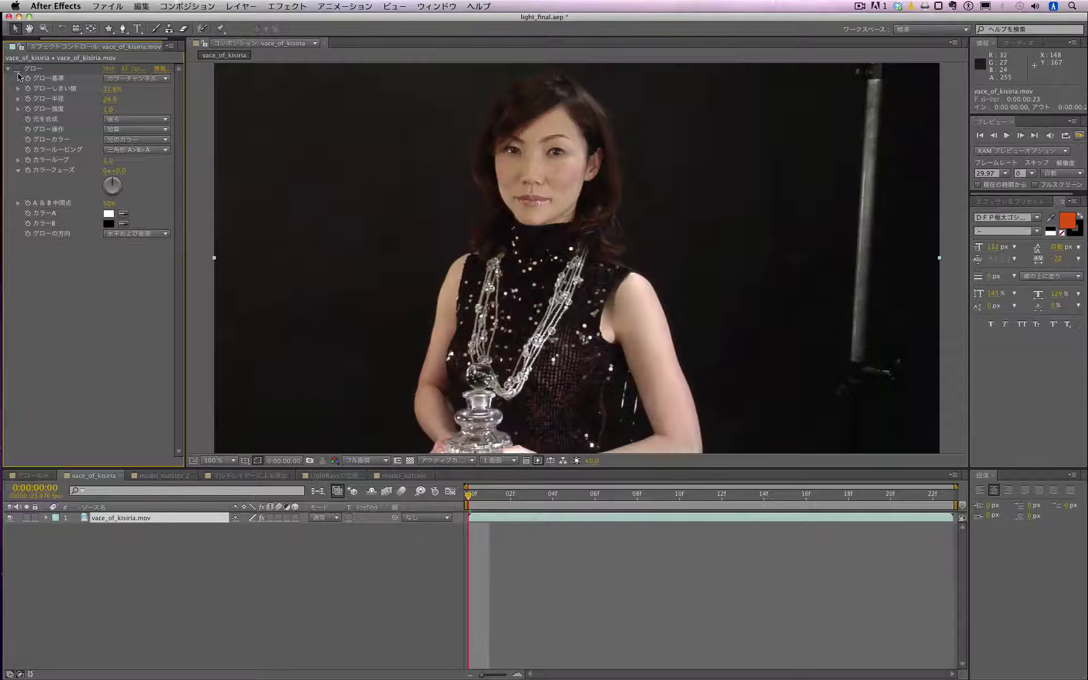
{"action": "left_click", "coordinate": [164, 476]}
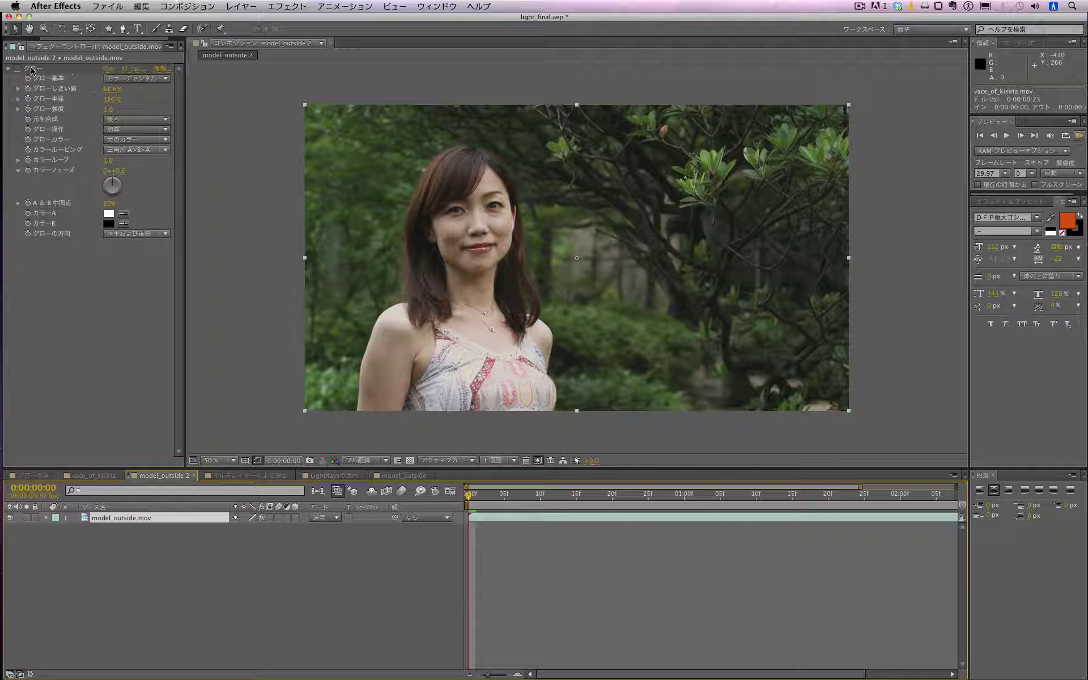
Toggle Glow on the model_outside portrait repeatedly to compare, finishing with it on
{"action": "left_click", "coordinate": [18, 69]}
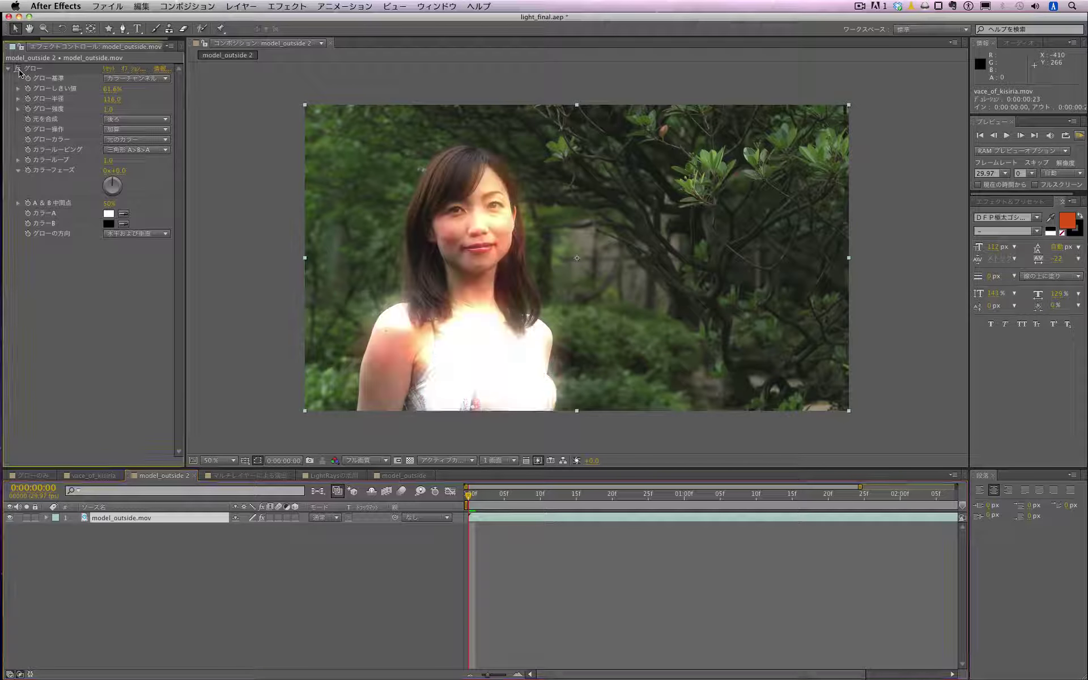
{"action": "left_click", "coordinate": [18, 69]}
{"action": "left_click", "coordinate": [18, 70]}
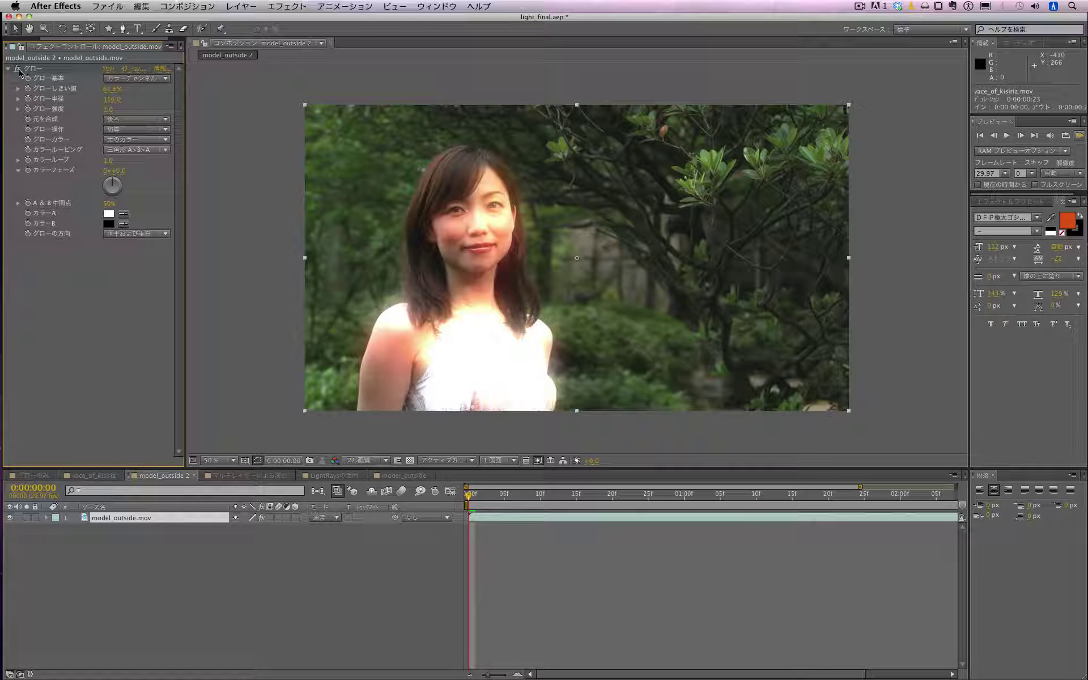
{"action": "left_click", "coordinate": [17, 69]}
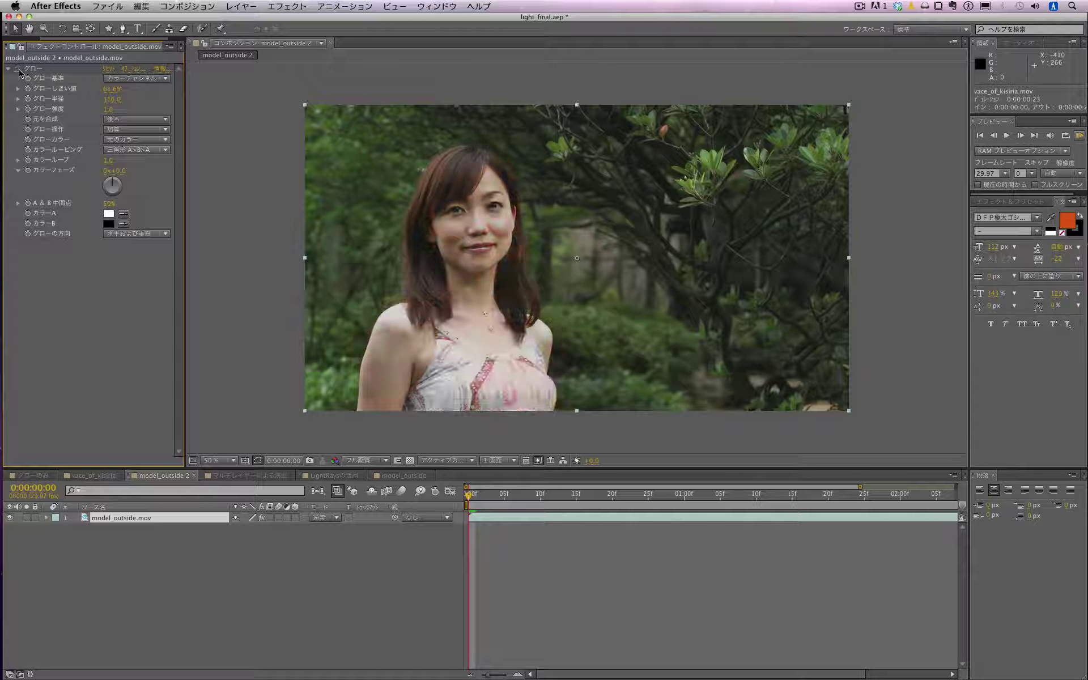
{"action": "left_click", "coordinate": [18, 69]}
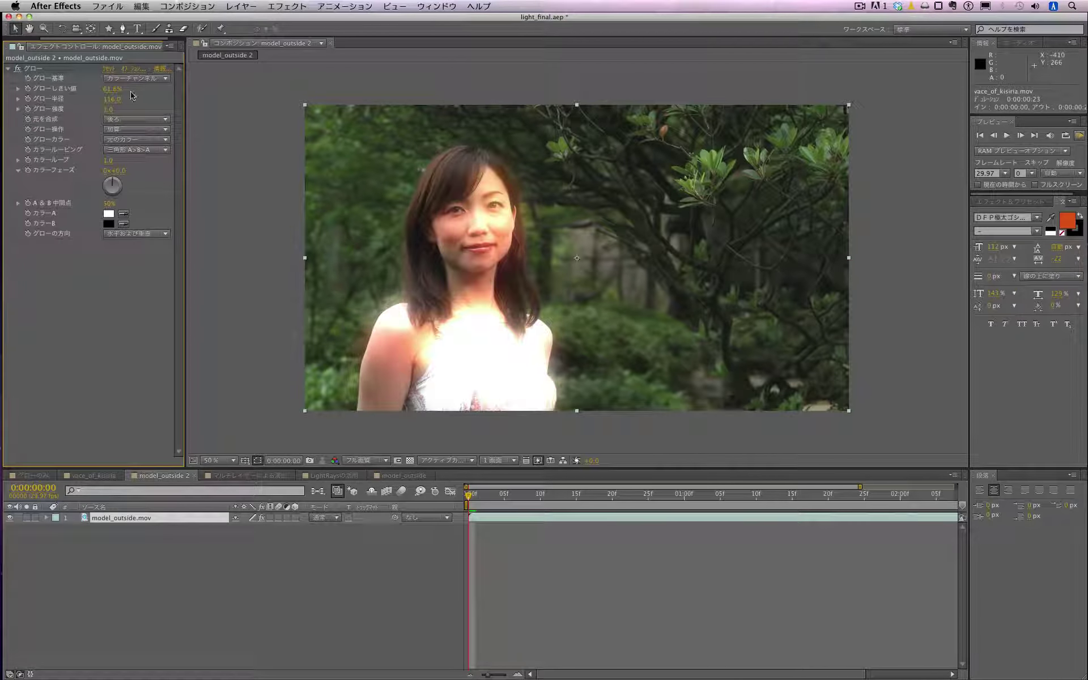
{"action": "left_click", "coordinate": [17, 69]}
{"action": "left_click", "coordinate": [17, 69]}
In マルチレイヤーによる演出, enable Gaussian Blur and Glow on both DENPO-ZI layers, both visible
{"action": "left_click", "coordinate": [250, 475]}
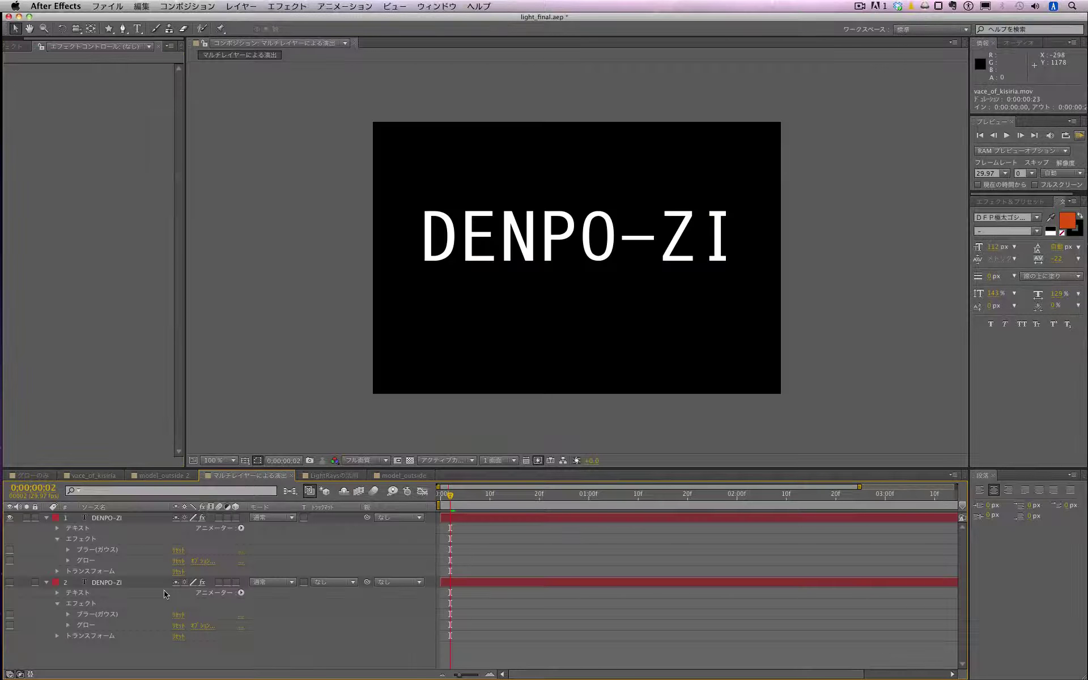
{"action": "left_click", "coordinate": [115, 583]}
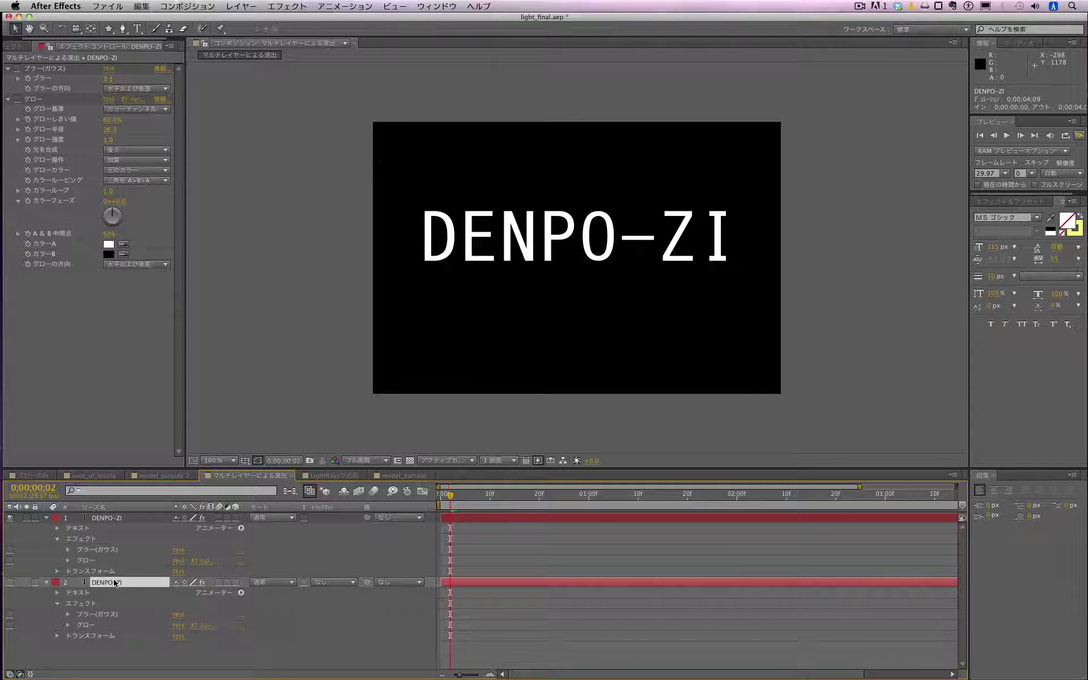
{"action": "left_click", "coordinate": [102, 519]}
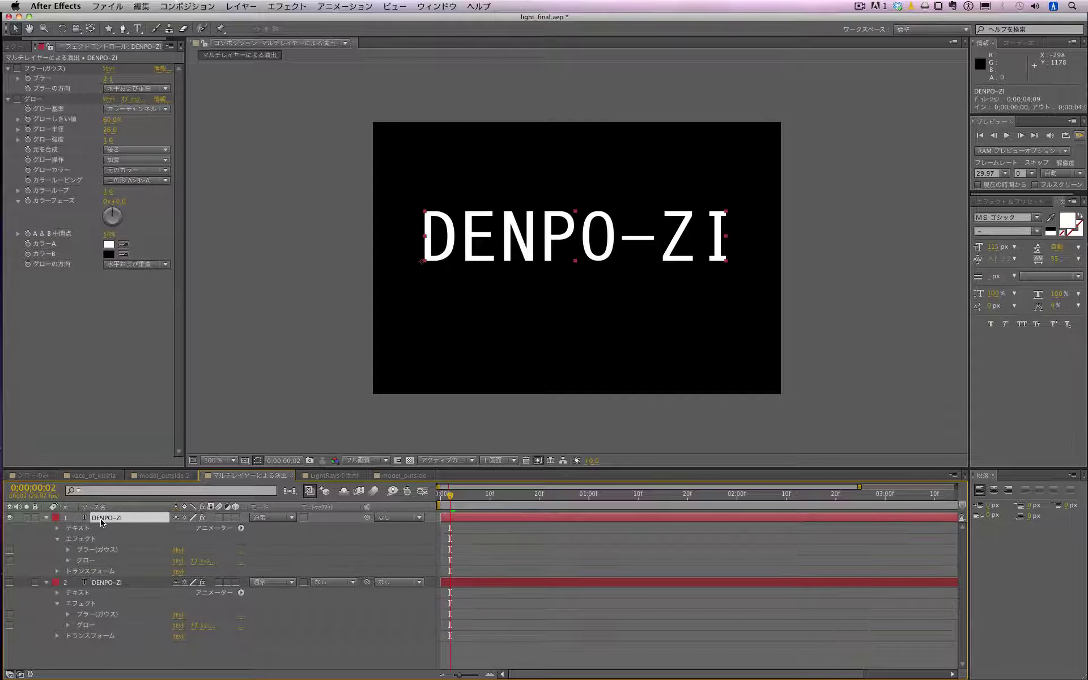
{"action": "left_click", "coordinate": [18, 68]}
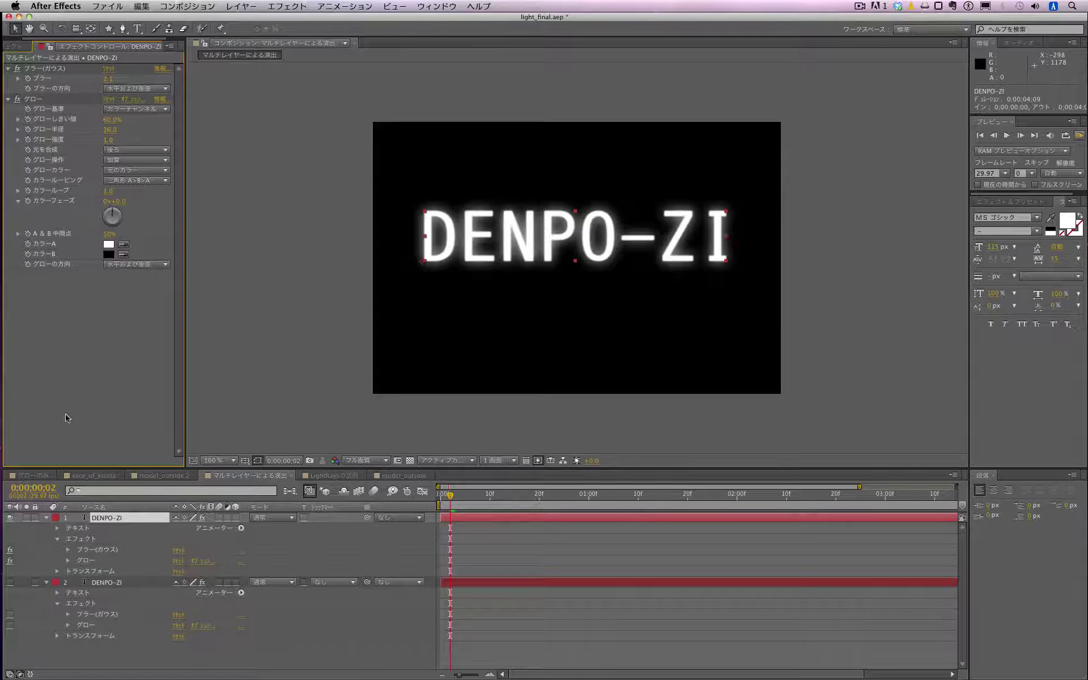
{"action": "left_click", "coordinate": [10, 518]}
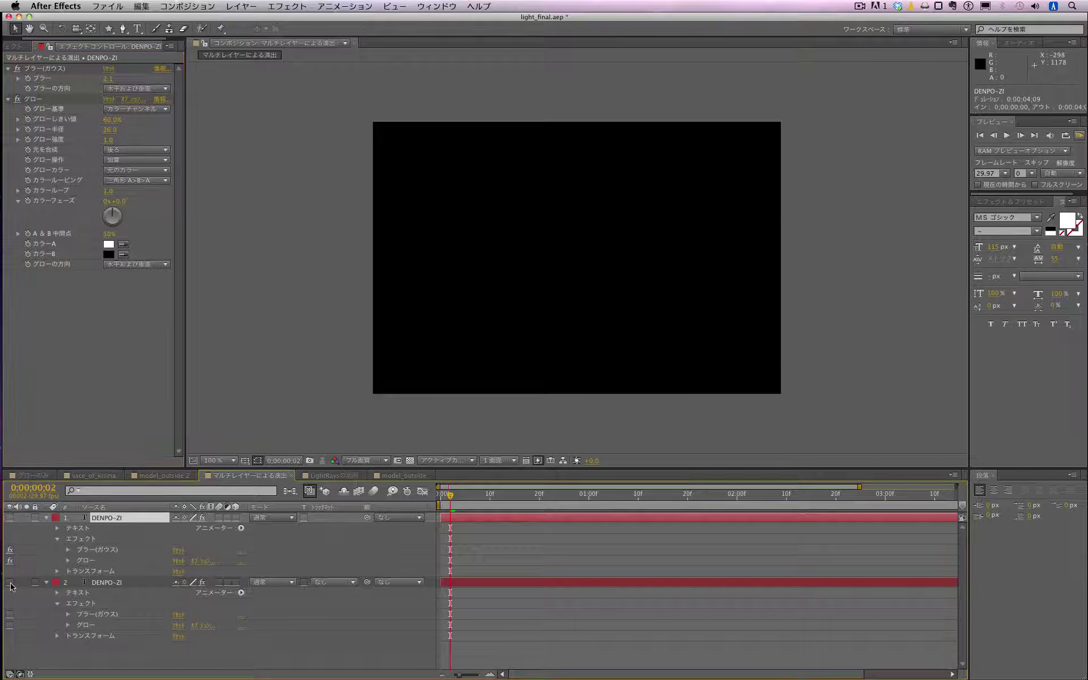
{"action": "left_click", "coordinate": [9, 583]}
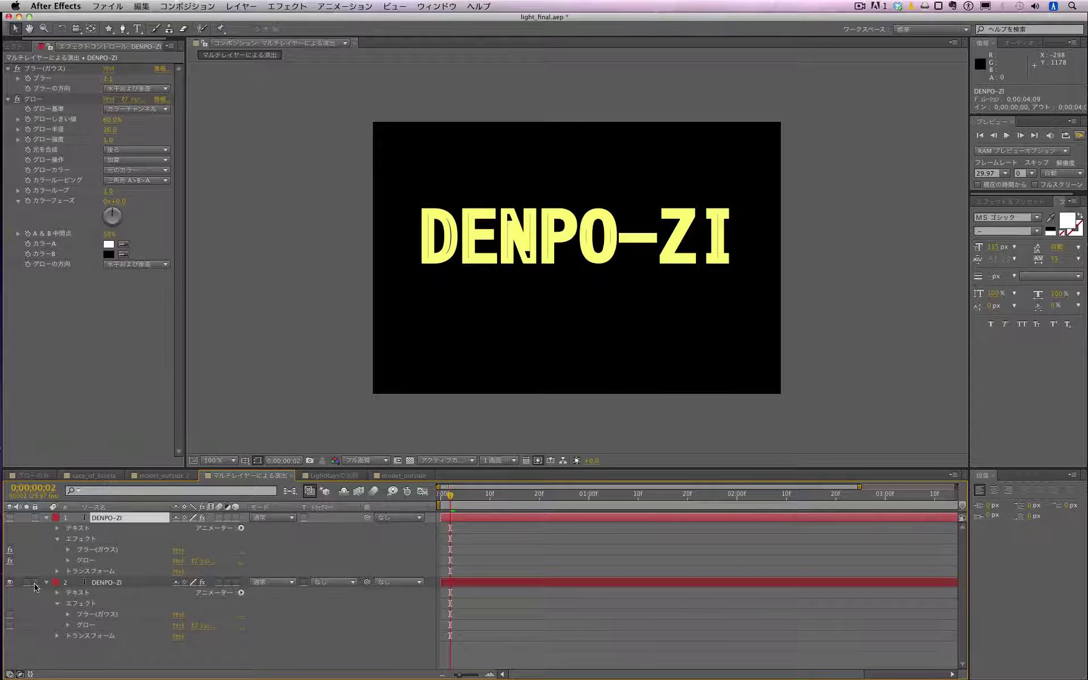
{"action": "left_click", "coordinate": [9, 614]}
{"action": "left_click", "coordinate": [10, 625]}
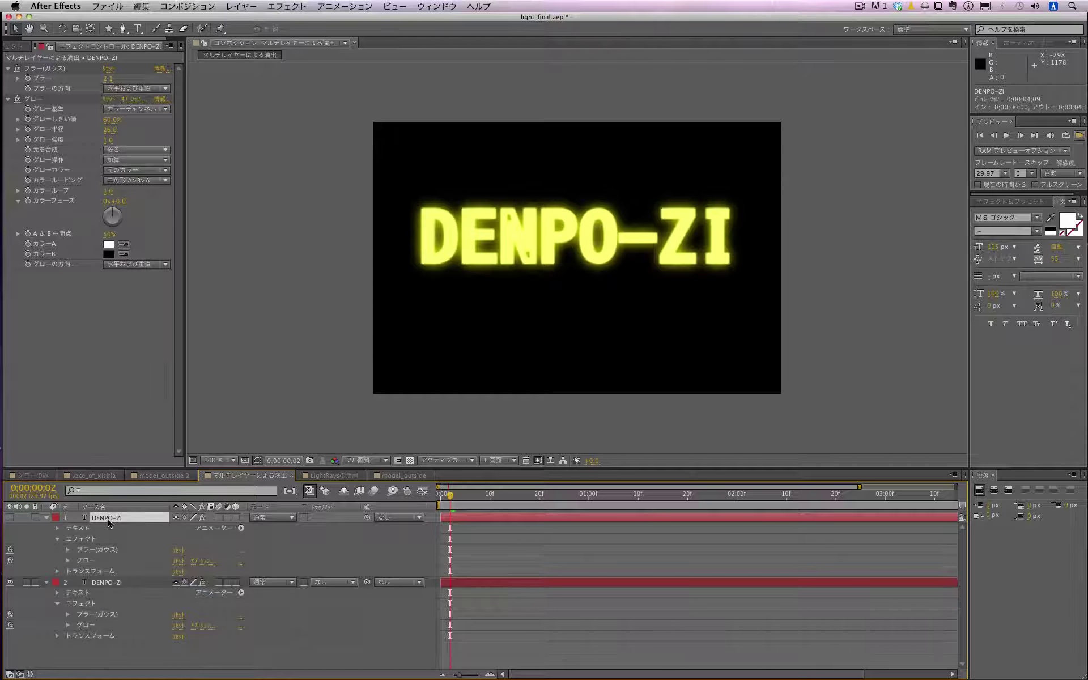
{"action": "left_click", "coordinate": [11, 519]}
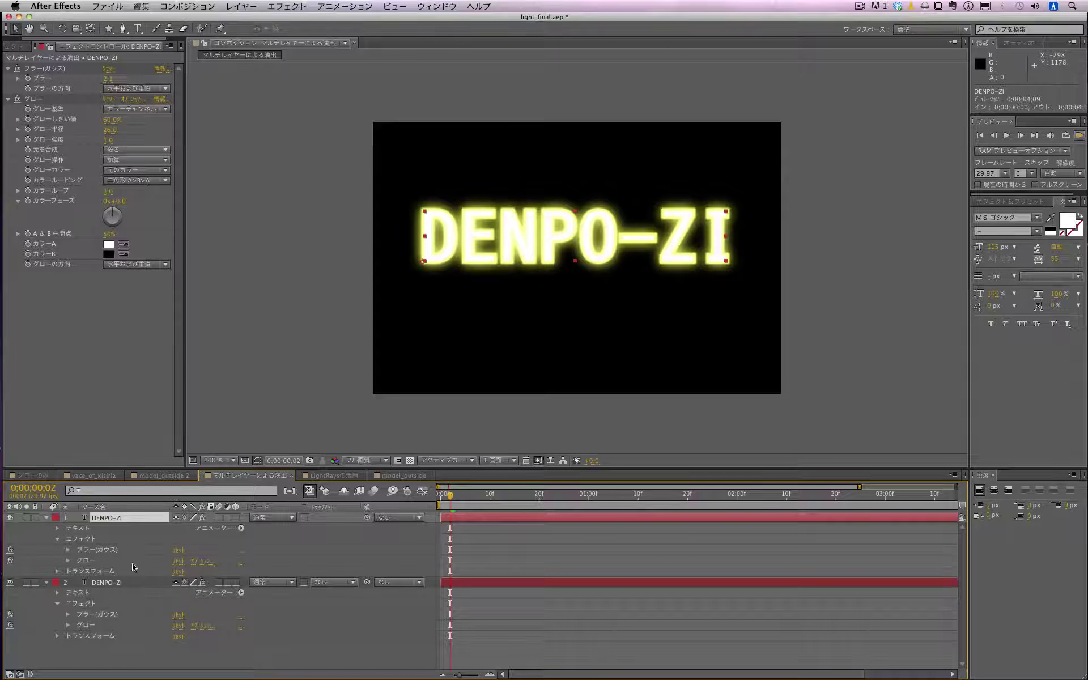
Zoom to 200%, compare by hiding each DENPO-ZI layer in turn, then open LightRaysの活用
{"action": "left_click", "coordinate": [270, 424]}
{"action": "key", "text": "period"}
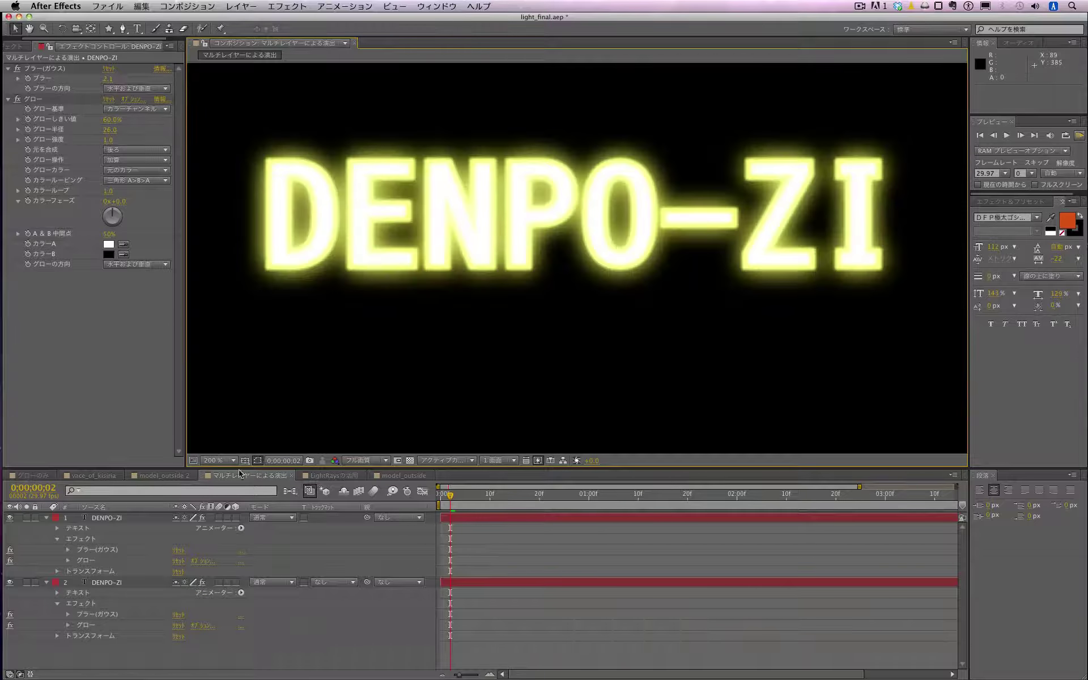
{"action": "left_click", "coordinate": [10, 518]}
{"action": "left_click", "coordinate": [9, 518]}
{"action": "left_click", "coordinate": [10, 582]}
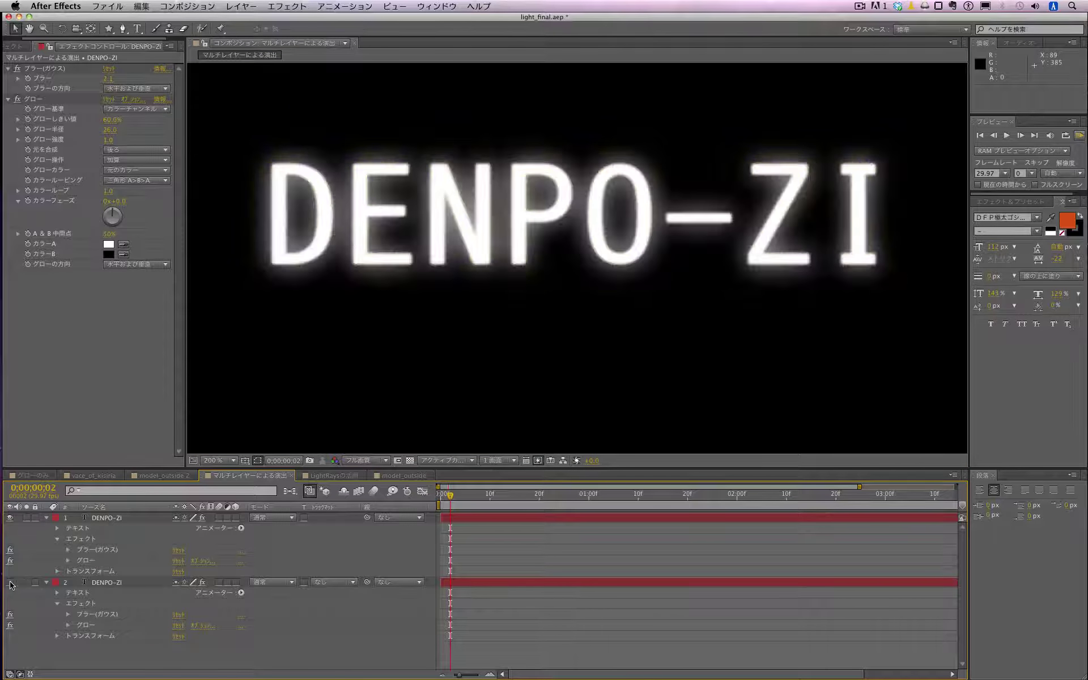
{"action": "left_click", "coordinate": [10, 582]}
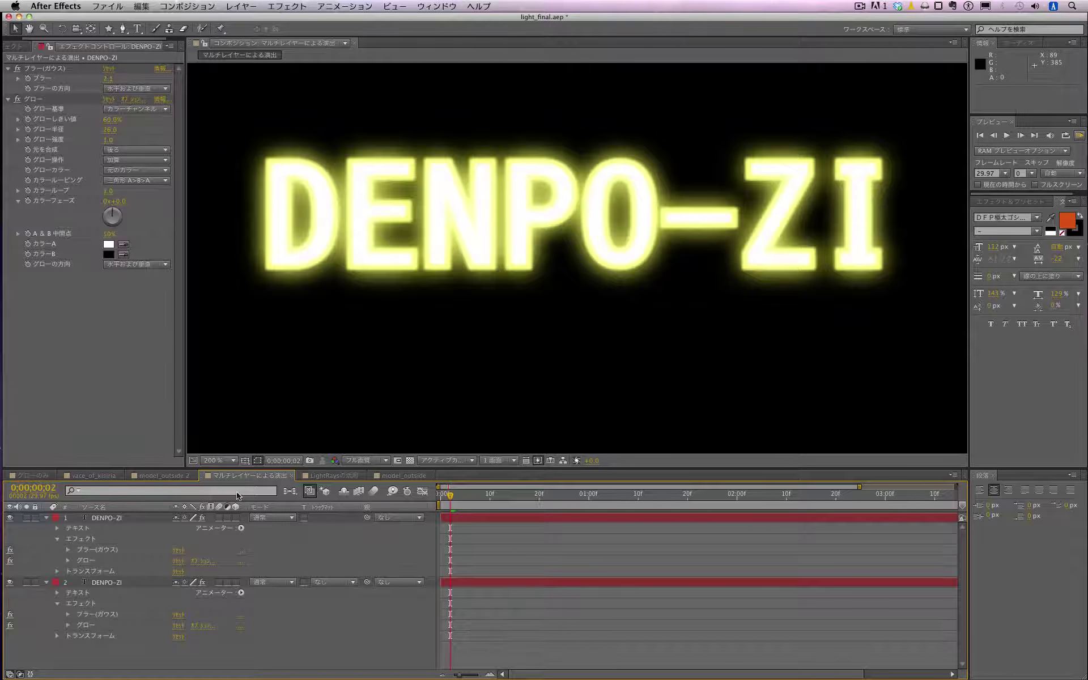
{"action": "left_click", "coordinate": [324, 476]}
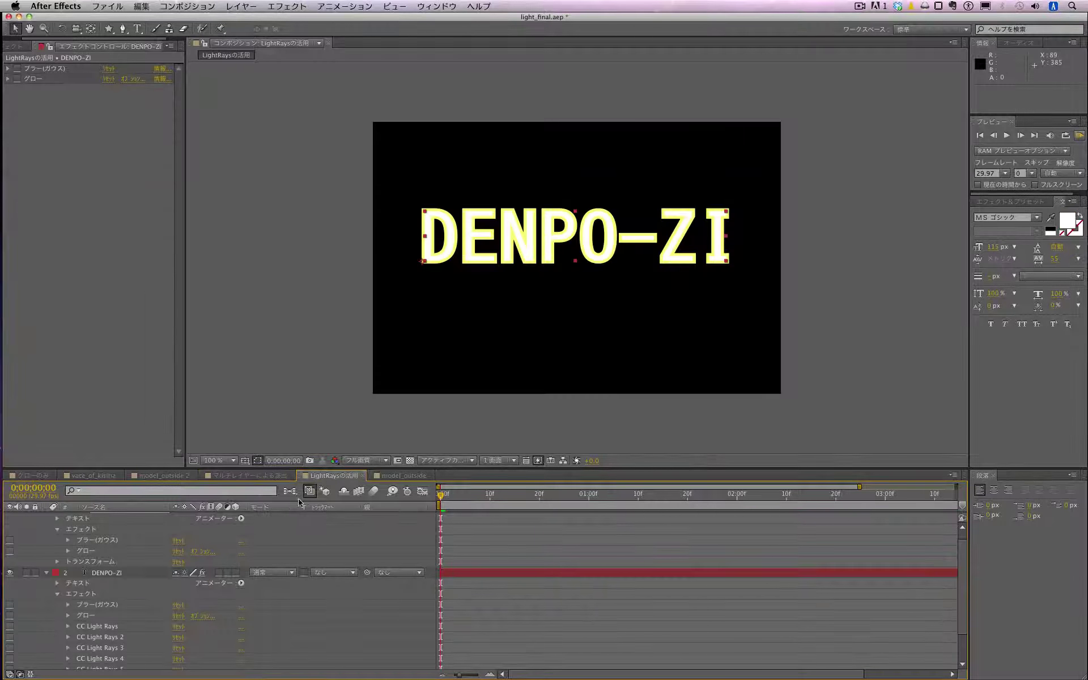
Enable Gaussian Blur and Glow on both DENPO-ZI layers
{"action": "scroll", "coordinate": [110, 546], "scroll_direction": "up", "scroll_amount": 1}
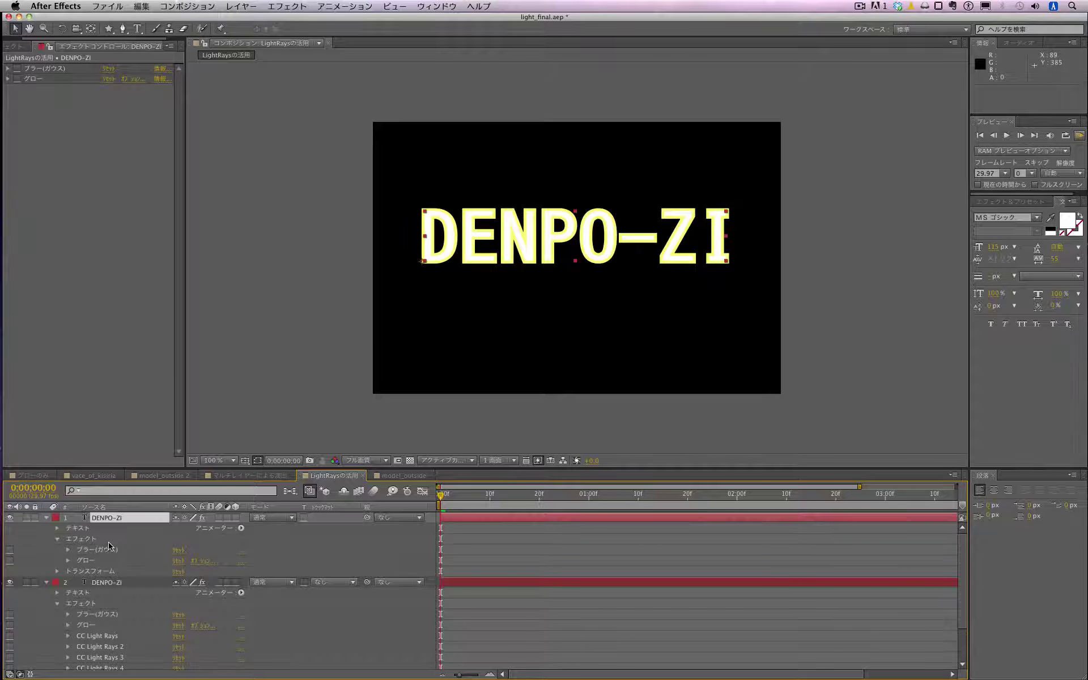
{"action": "left_click", "coordinate": [10, 550]}
{"action": "left_click", "coordinate": [10, 561]}
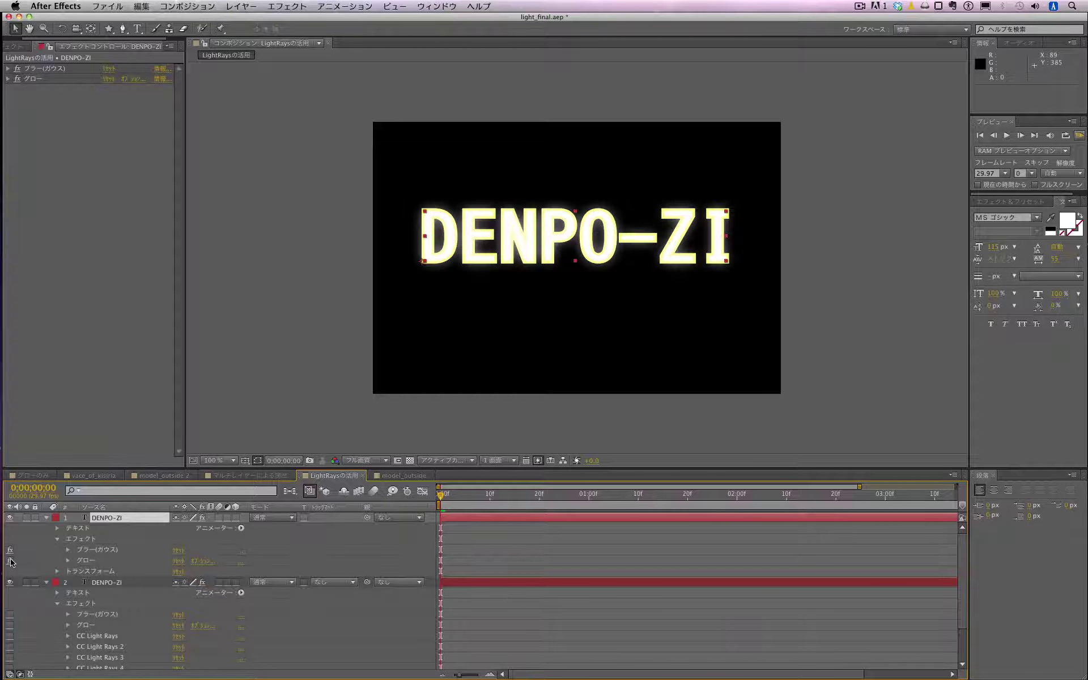
{"action": "left_click", "coordinate": [9, 614]}
{"action": "left_click", "coordinate": [9, 625]}
Enable CC Light Rays, CC Light Rays 2 and CC Light Rays 3 on the second DENPO-ZI layer
{"action": "left_click", "coordinate": [110, 583]}
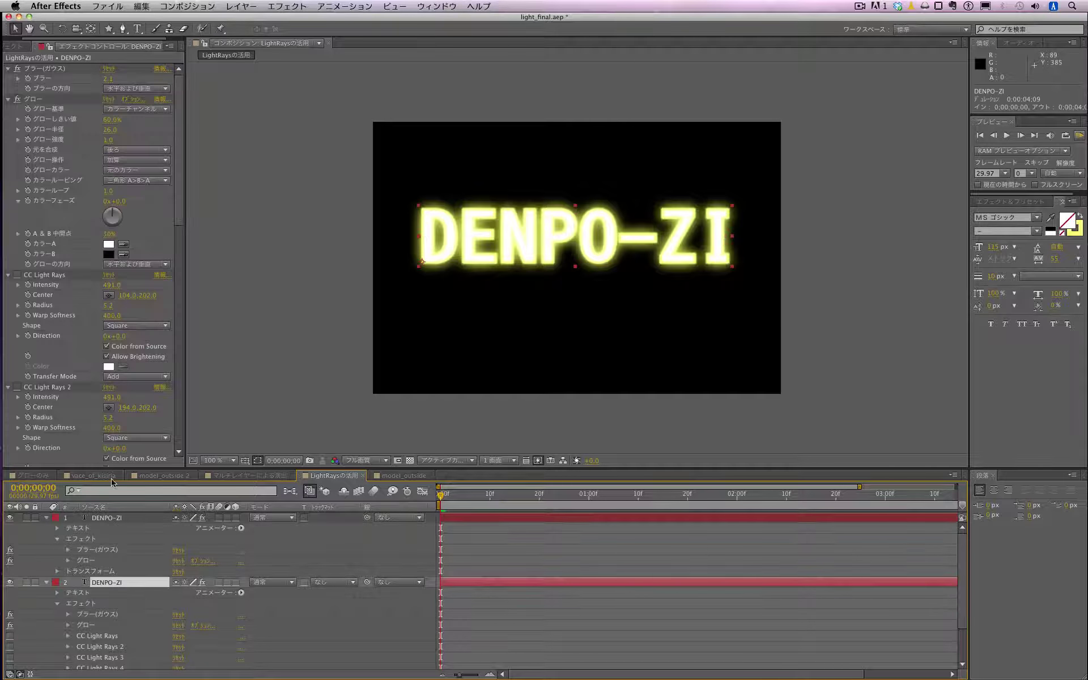
{"action": "scroll", "coordinate": [97, 294], "scroll_direction": "down", "scroll_amount": 3}
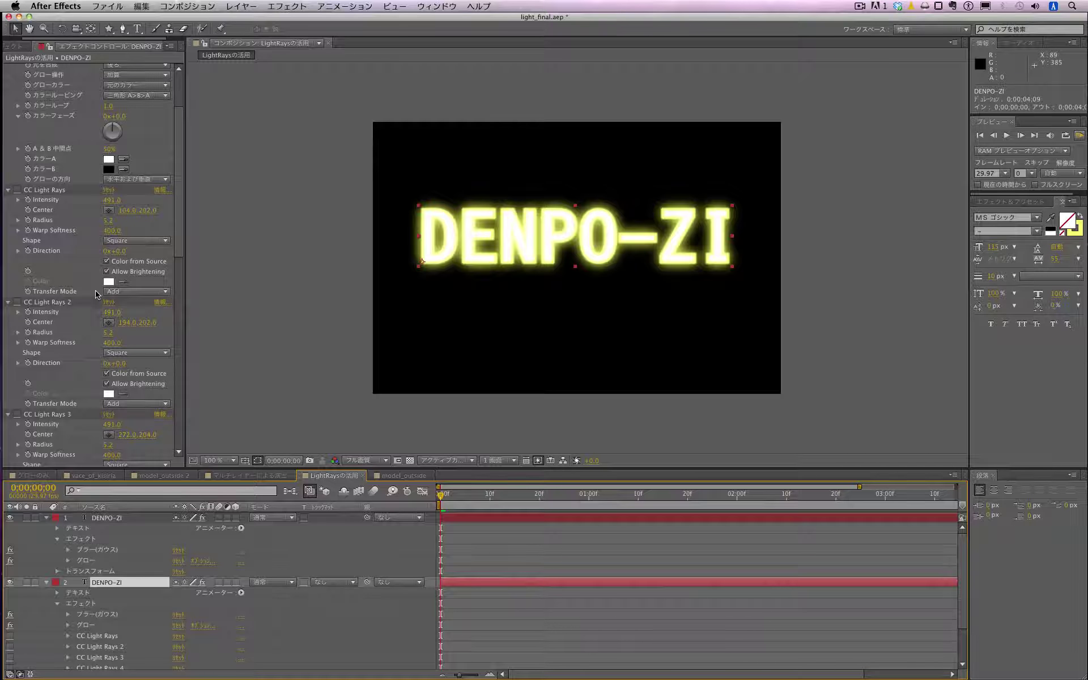
{"action": "scroll", "coordinate": [96, 294], "scroll_direction": "up", "scroll_amount": 2}
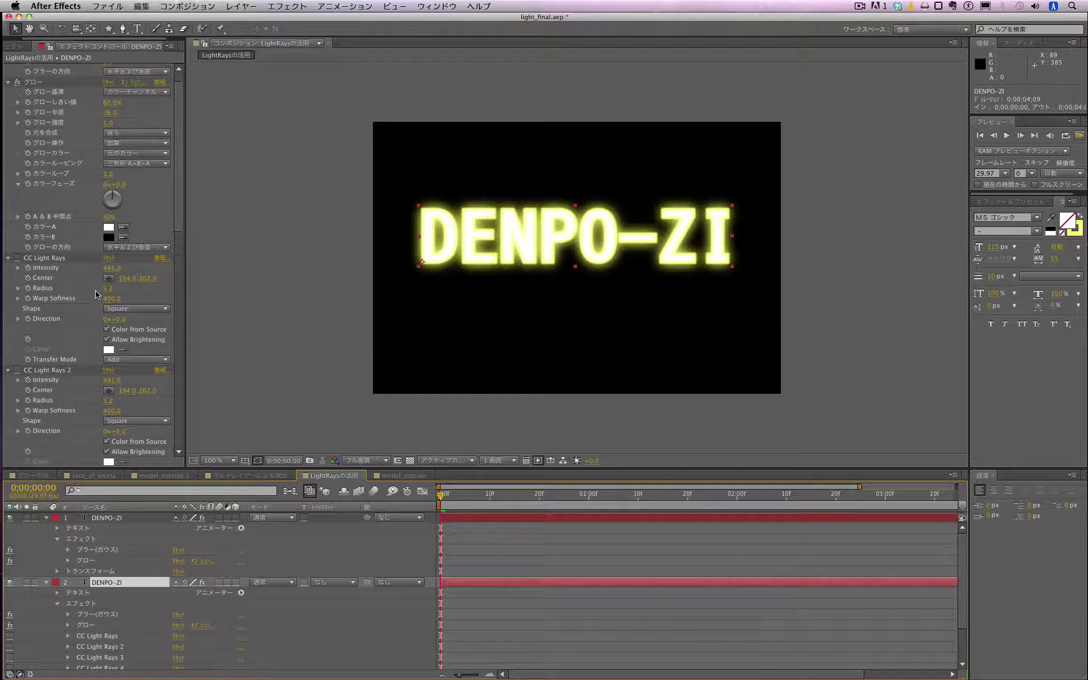
{"action": "scroll", "coordinate": [97, 294], "scroll_direction": "down", "scroll_amount": 2}
{"action": "scroll", "coordinate": [97, 294], "scroll_direction": "down", "scroll_amount": 1}
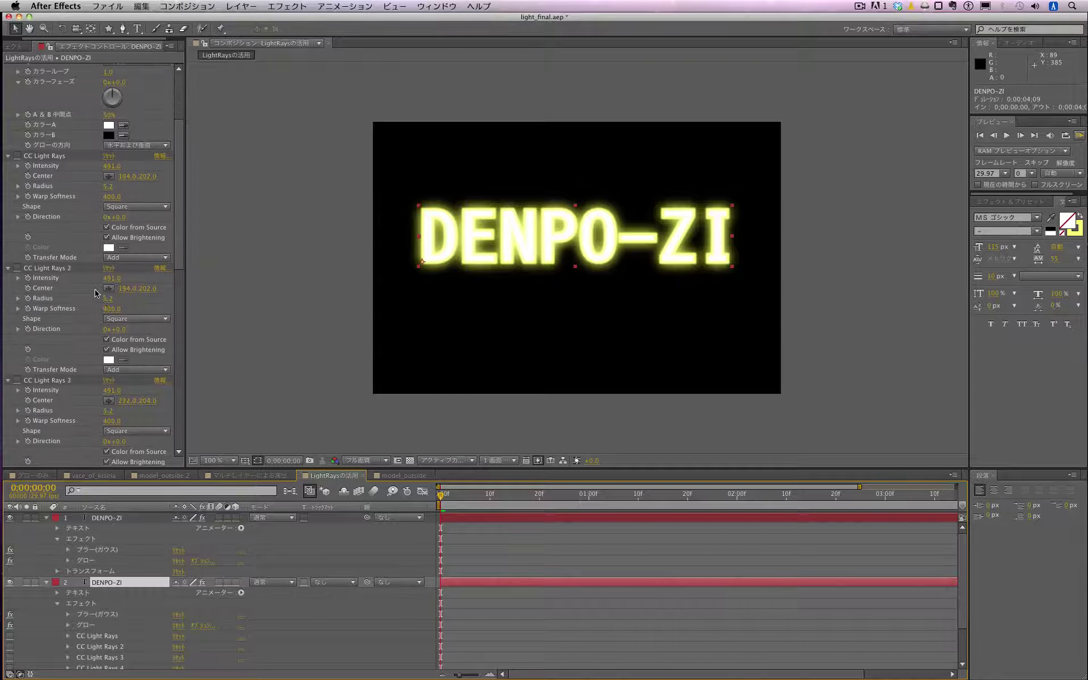
{"action": "left_click", "coordinate": [16, 157]}
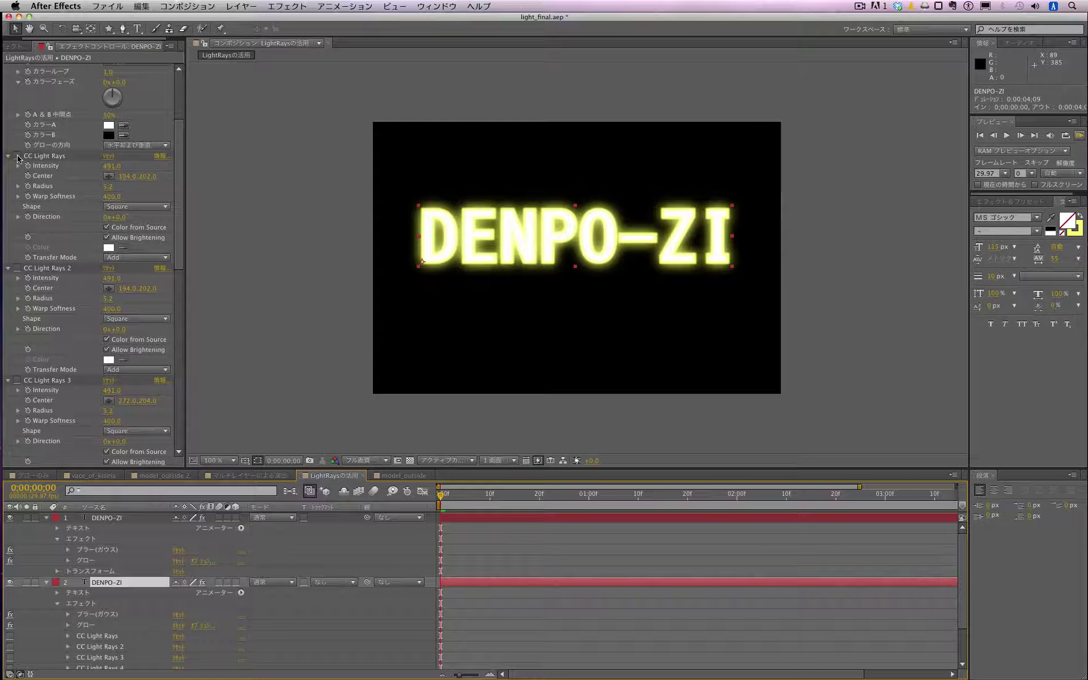
{"action": "left_click", "coordinate": [17, 269]}
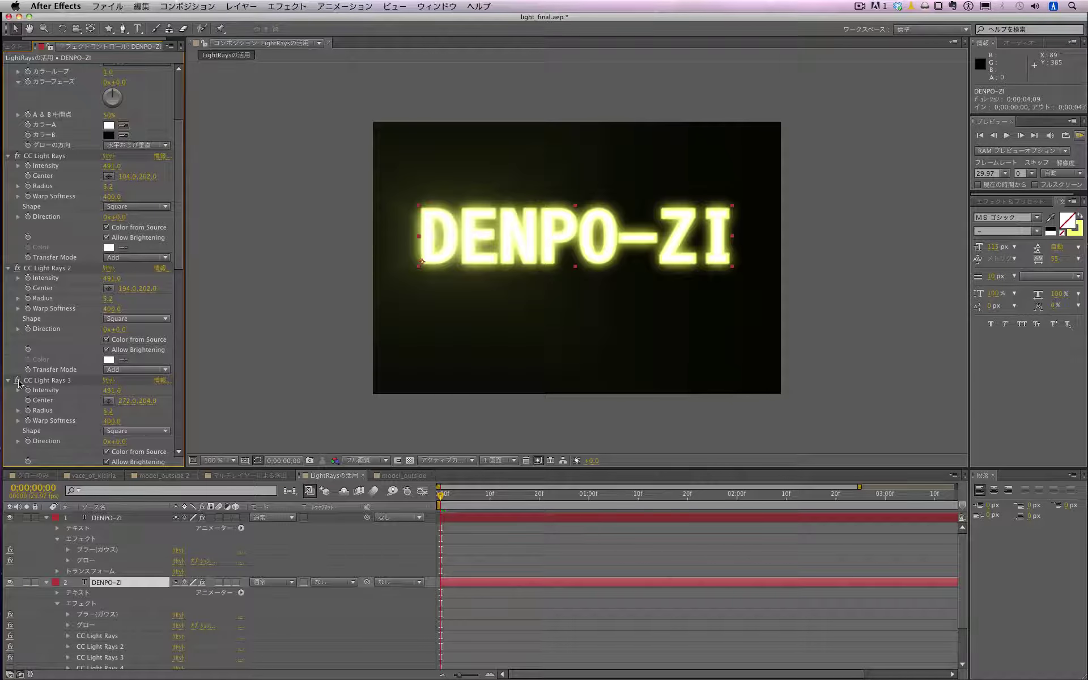
{"action": "left_click", "coordinate": [17, 380]}
Enable CC Light Rays 4, 5 and 6, zoom in to check the rays, then deselect
{"action": "scroll", "coordinate": [53, 560], "scroll_direction": "down", "scroll_amount": 1}
{"action": "scroll", "coordinate": [52, 560], "scroll_direction": "down", "scroll_amount": 2}
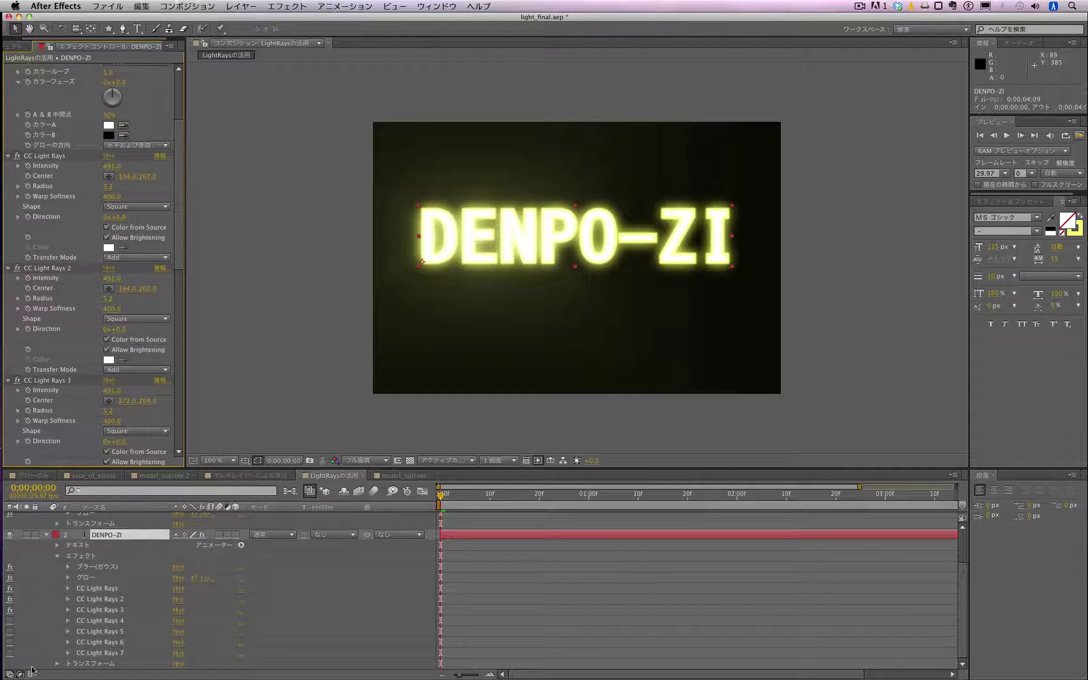
{"action": "left_click", "coordinate": [10, 644]}
{"action": "left_click", "coordinate": [10, 632]}
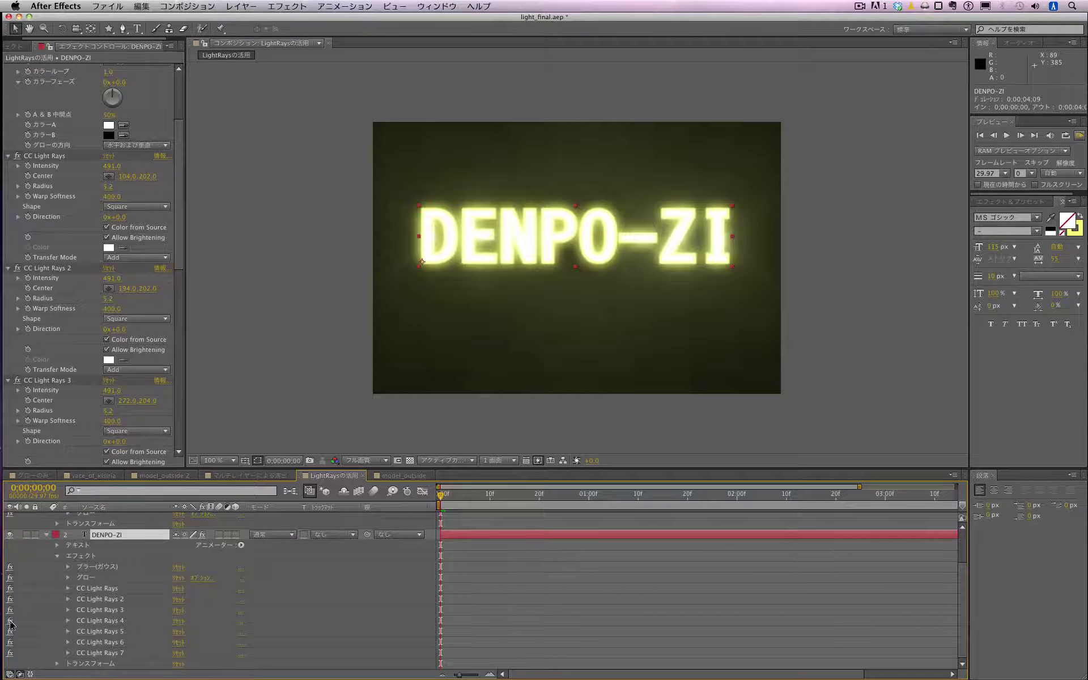
{"action": "left_click", "coordinate": [9, 621]}
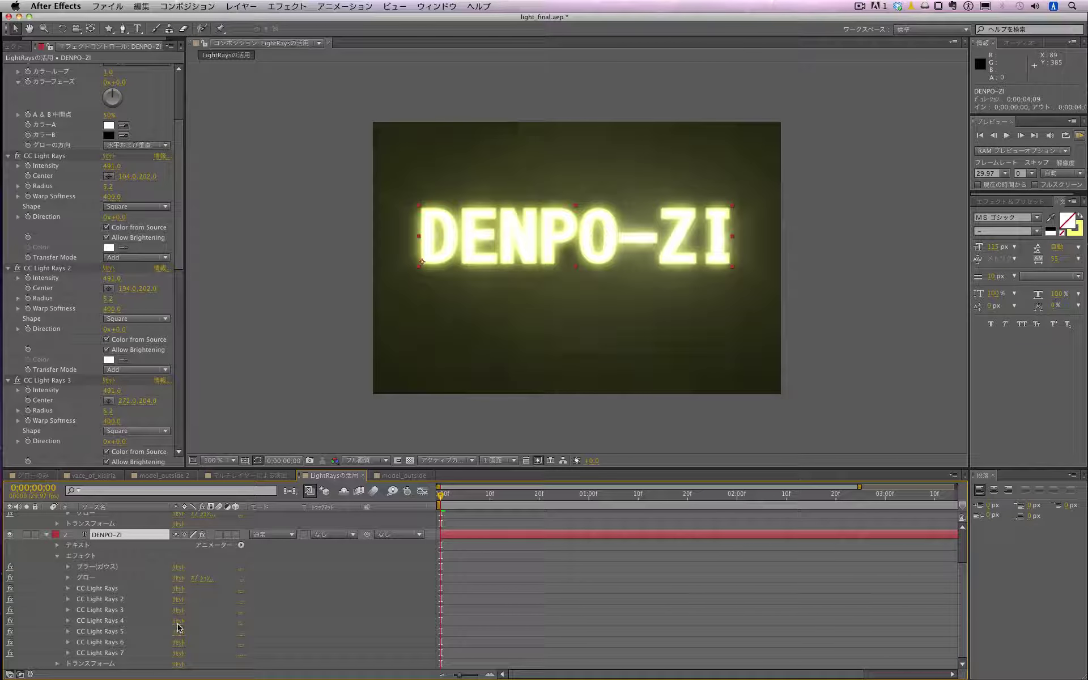
{"action": "key", "text": "period"}
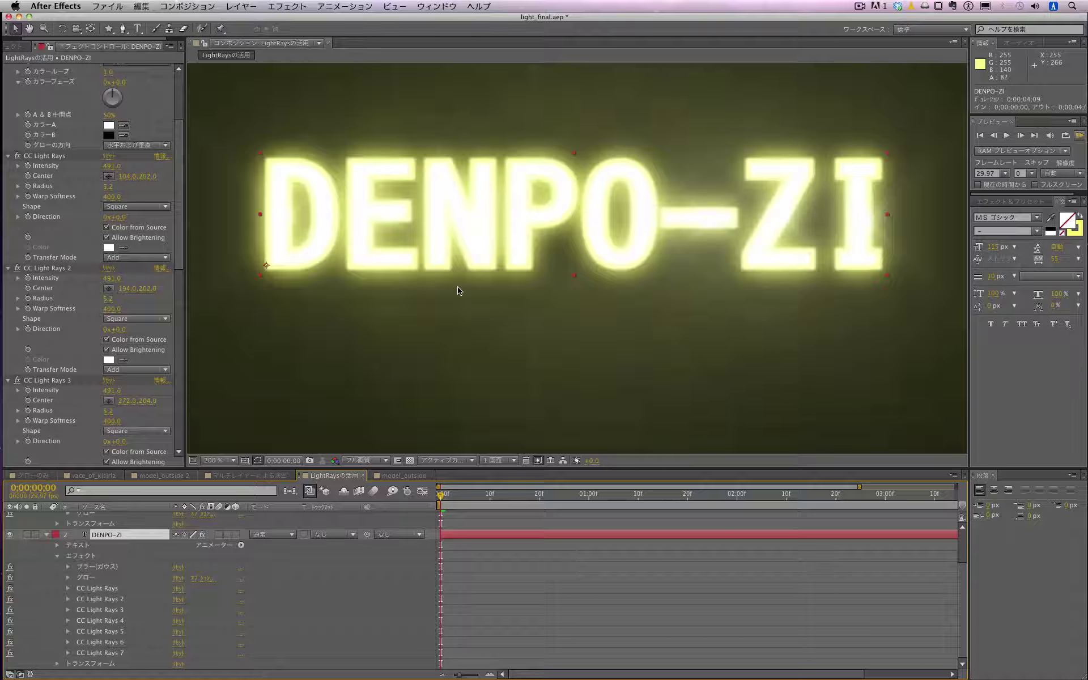
{"action": "key", "text": "comma"}
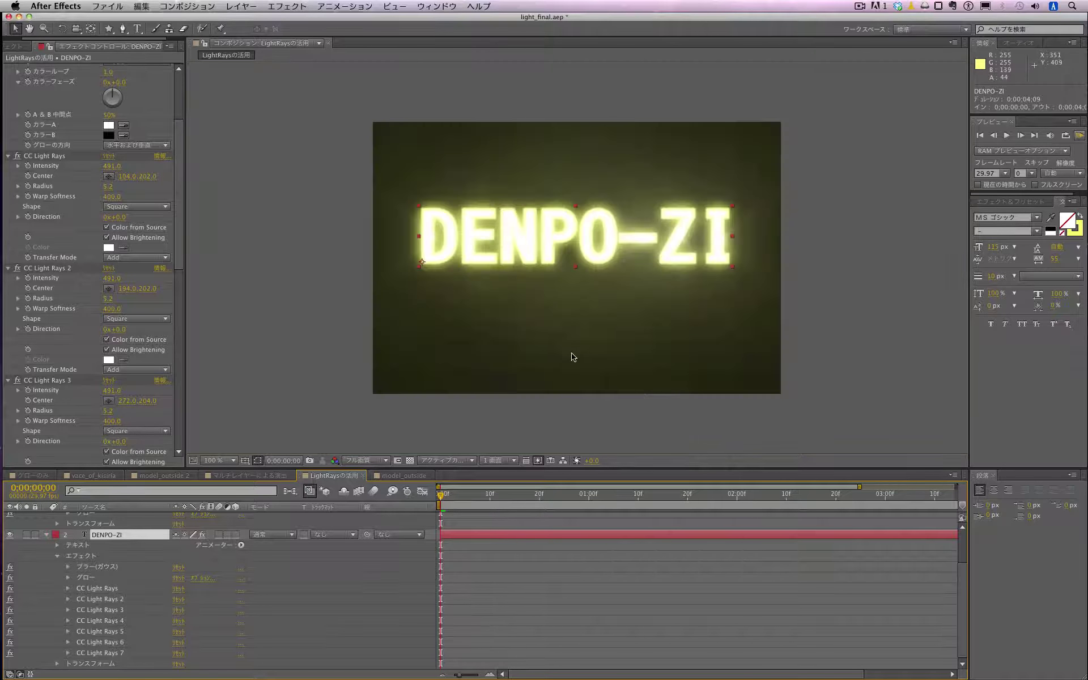
{"action": "left_click", "coordinate": [585, 424]}
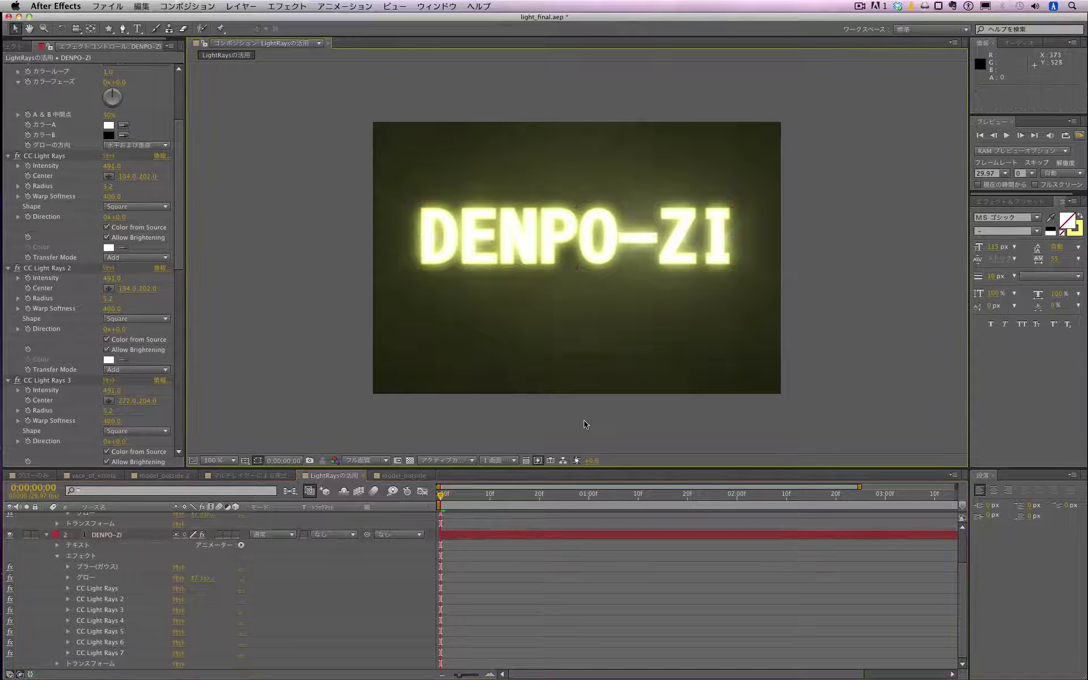
In model_outside, enable the portrait's Lens Flare and move its centre to the top-right (1900, 8)
{"action": "left_click", "coordinate": [416, 476]}
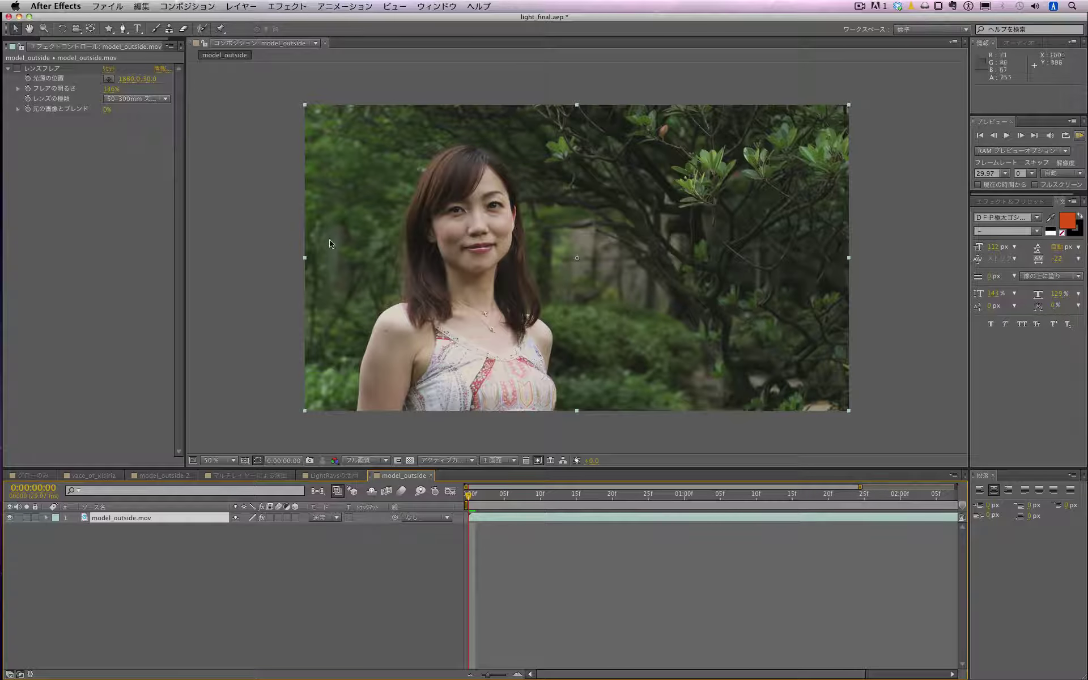
{"action": "left_click", "coordinate": [54, 69]}
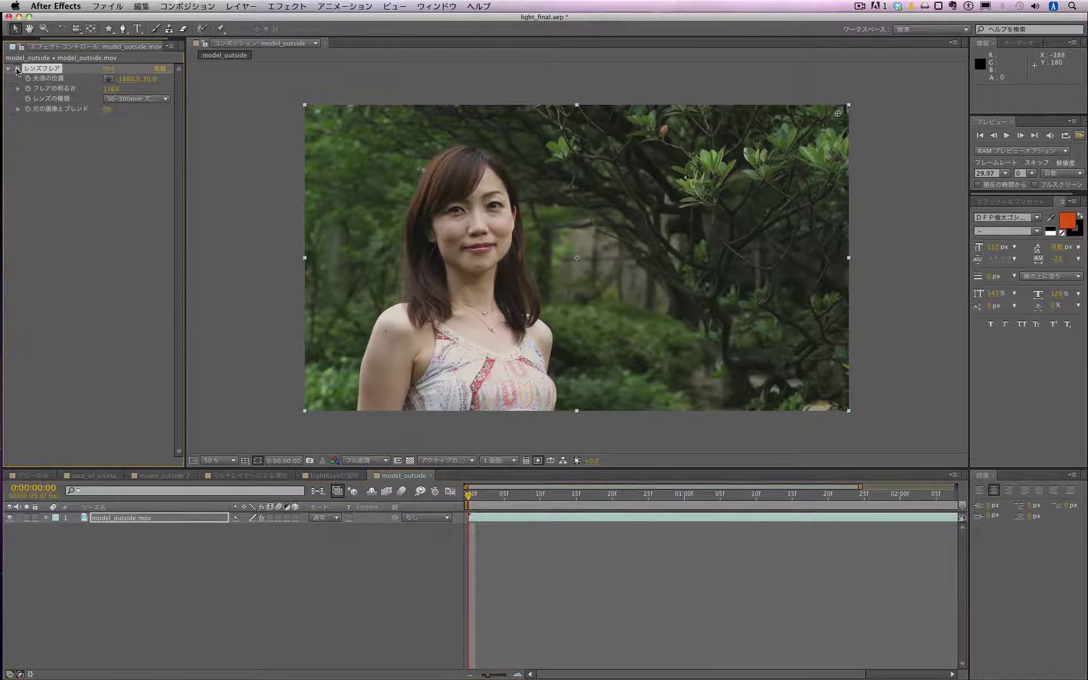
{"action": "left_click", "coordinate": [17, 69]}
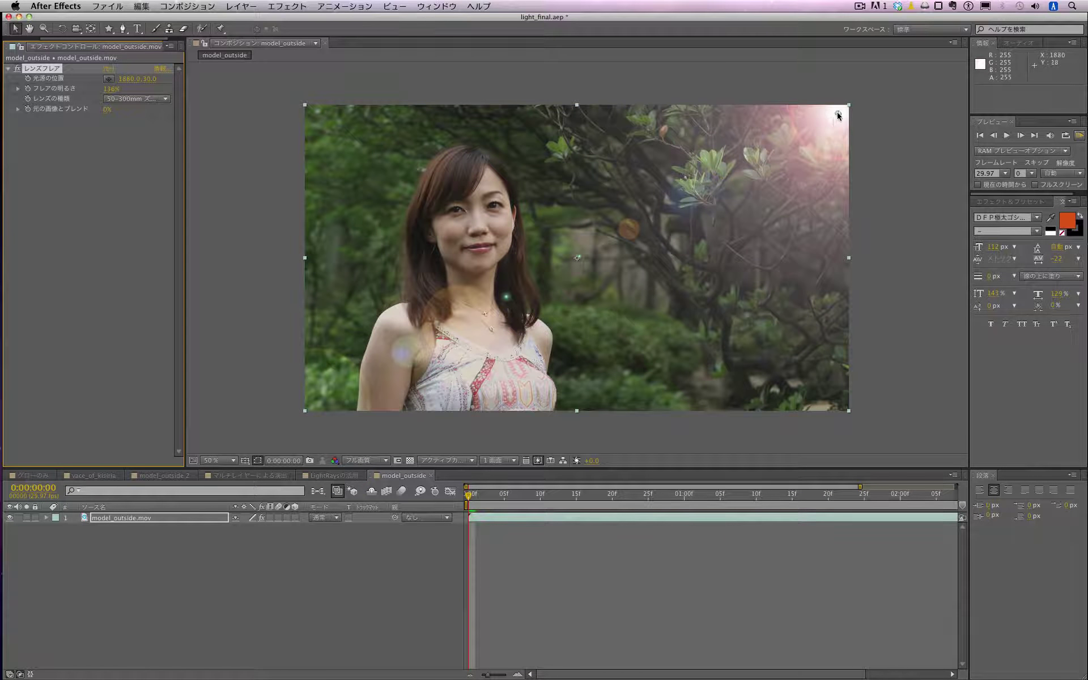
{"action": "mouse_move", "coordinate": [839, 115]}
{"action": "left_mouse_down"}
{"action": "mouse_move", "coordinate": [696, 177]}
{"action": "mouse_move", "coordinate": [843, 107]}
{"action": "left_mouse_up"}
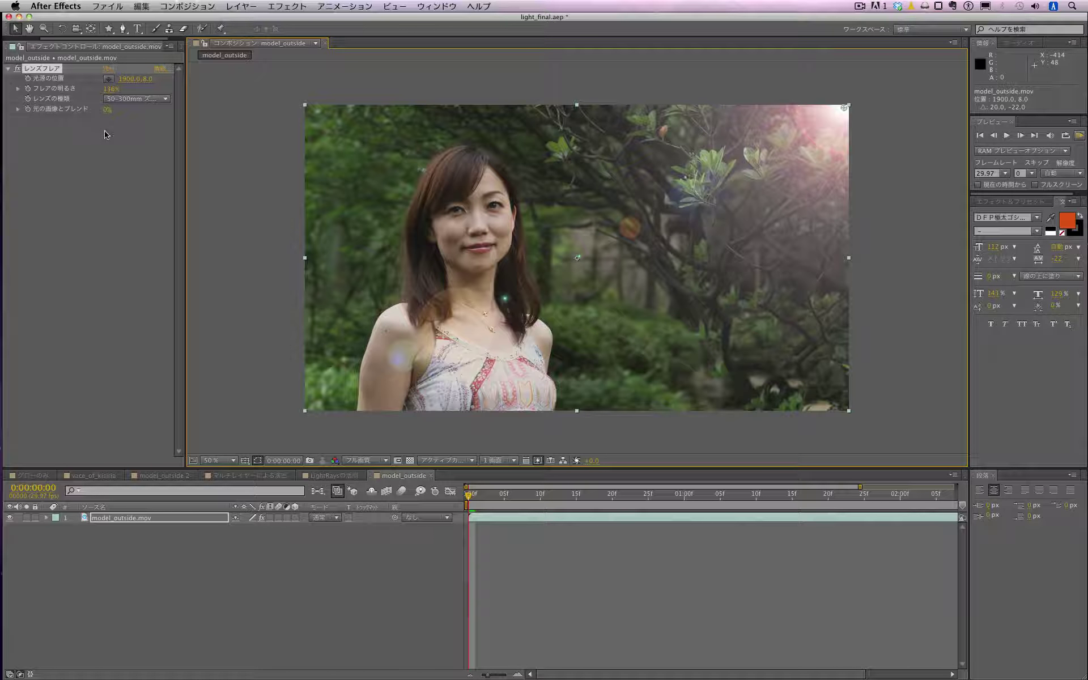
{"action": "left_click", "coordinate": [241, 6]}
Add a new black full-frame solid layer to the composition
{"action": "mouse_move", "coordinate": [244, 20]}
{"action": "left_click", "coordinate": [387, 34]}
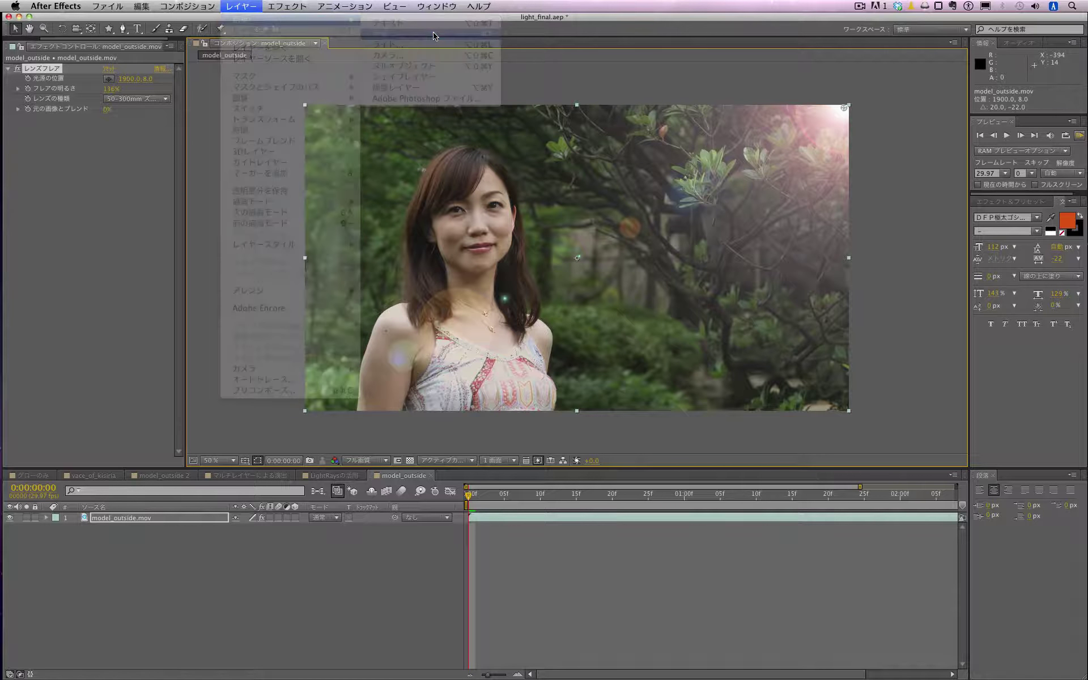
{"action": "left_click", "coordinate": [114, 260]}
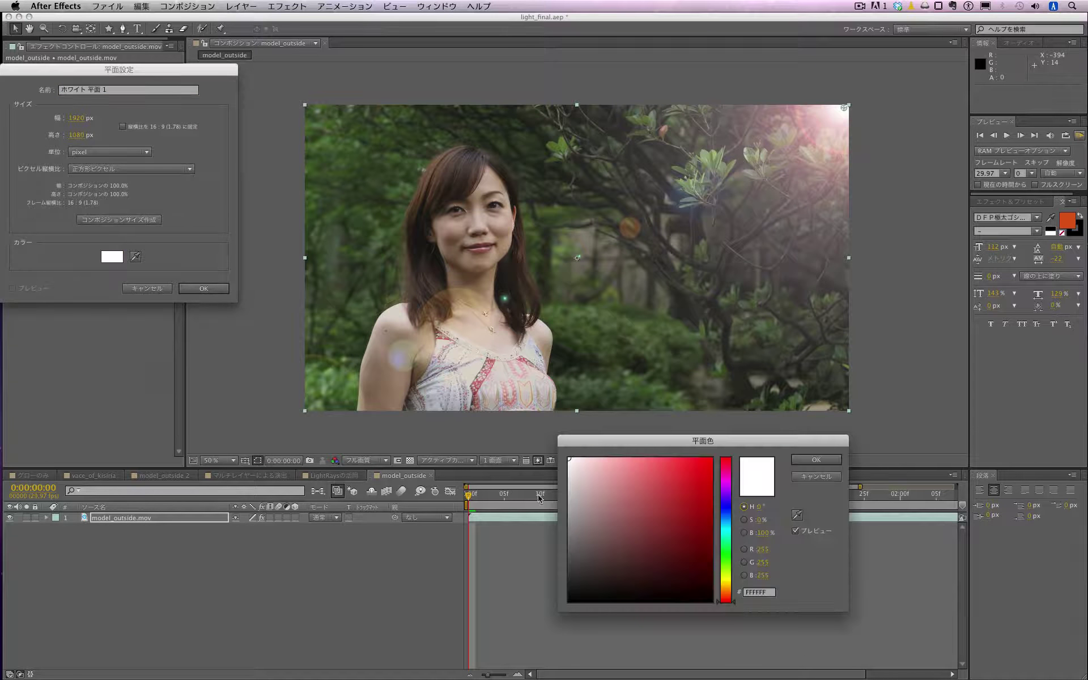
{"action": "left_click_drag", "start_coordinate": [604, 537], "coordinate": [542, 653]}
{"action": "left_click", "coordinate": [807, 460]}
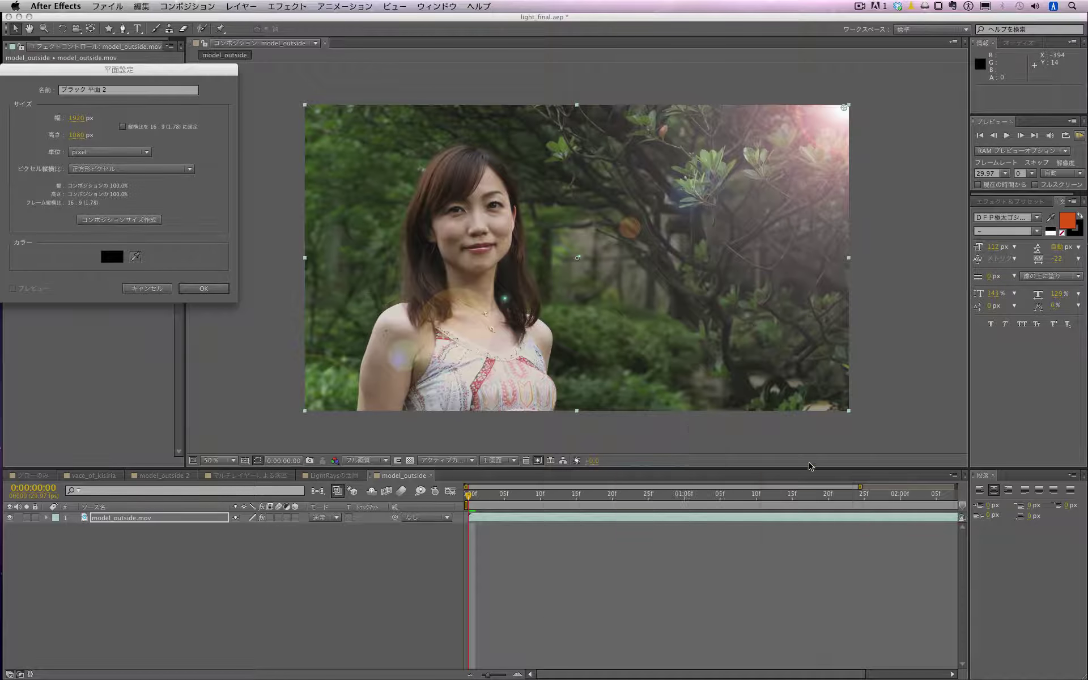
{"action": "left_click", "coordinate": [204, 288]}
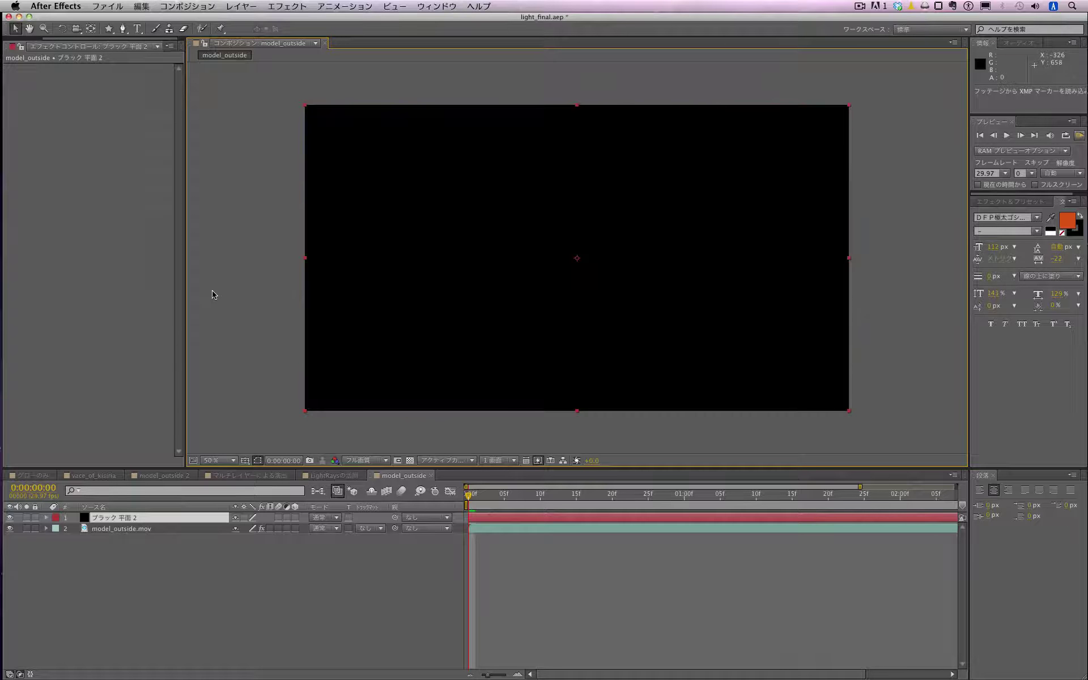
Move the Lens Flare effect from model_outside.mov onto the black solid
{"action": "left_click", "coordinate": [131, 530]}
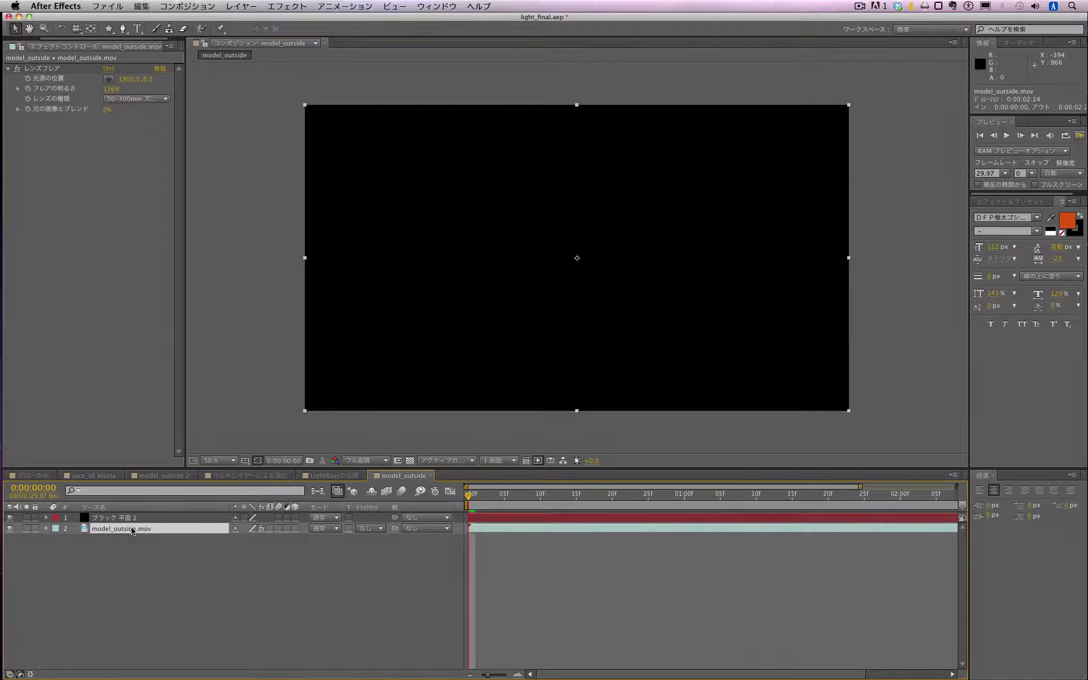
{"action": "left_click", "coordinate": [44, 68]}
{"action": "key", "text": "Delete"}
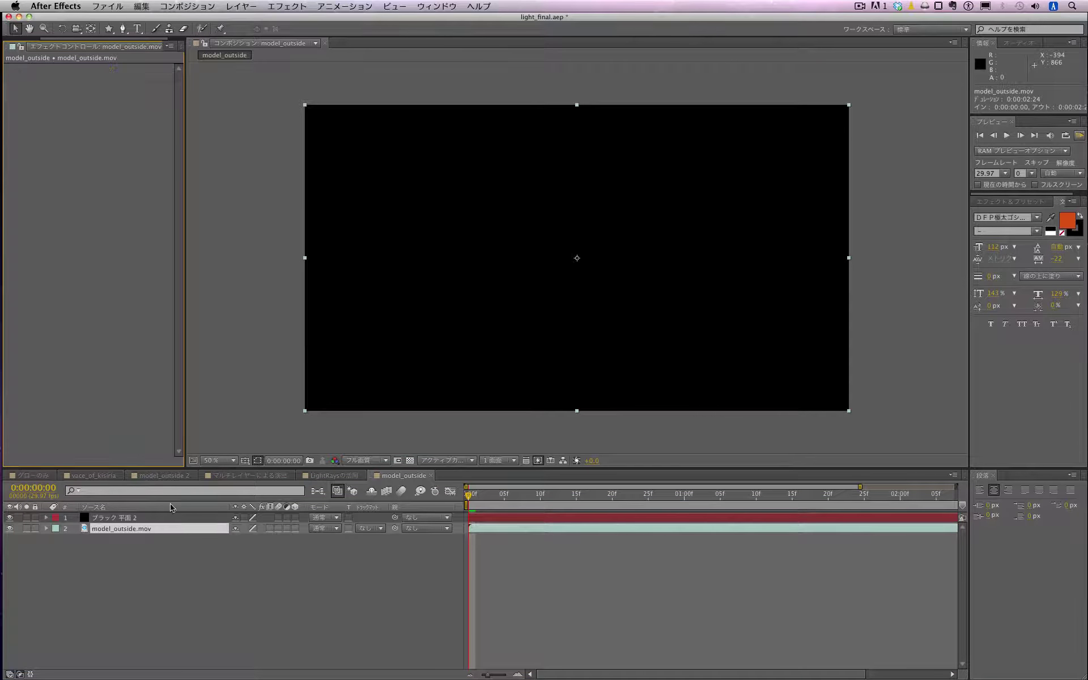
{"action": "left_click", "coordinate": [134, 517]}
{"action": "key", "text": "ctrl+v"}
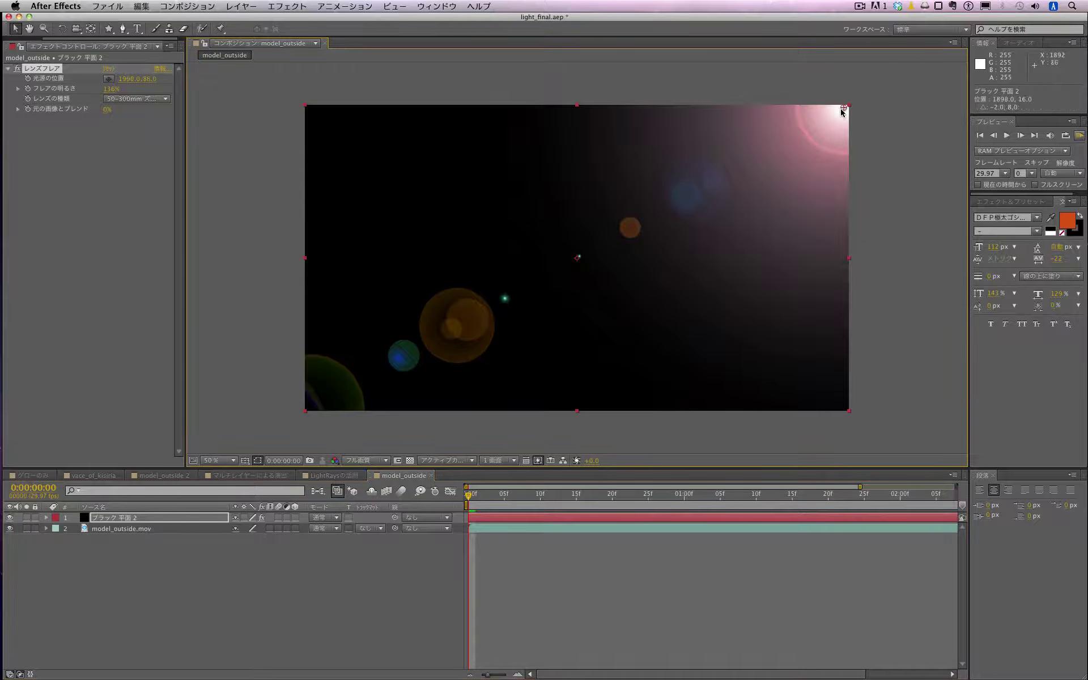
Nudge the flare centre to the top-right corner and set the solid's blend mode to Add (加算)
{"action": "mouse_move", "coordinate": [843, 107]}
{"action": "left_mouse_down"}
{"action": "mouse_move", "coordinate": [761, 155]}
{"action": "mouse_move", "coordinate": [843, 111]}
{"action": "left_mouse_up"}
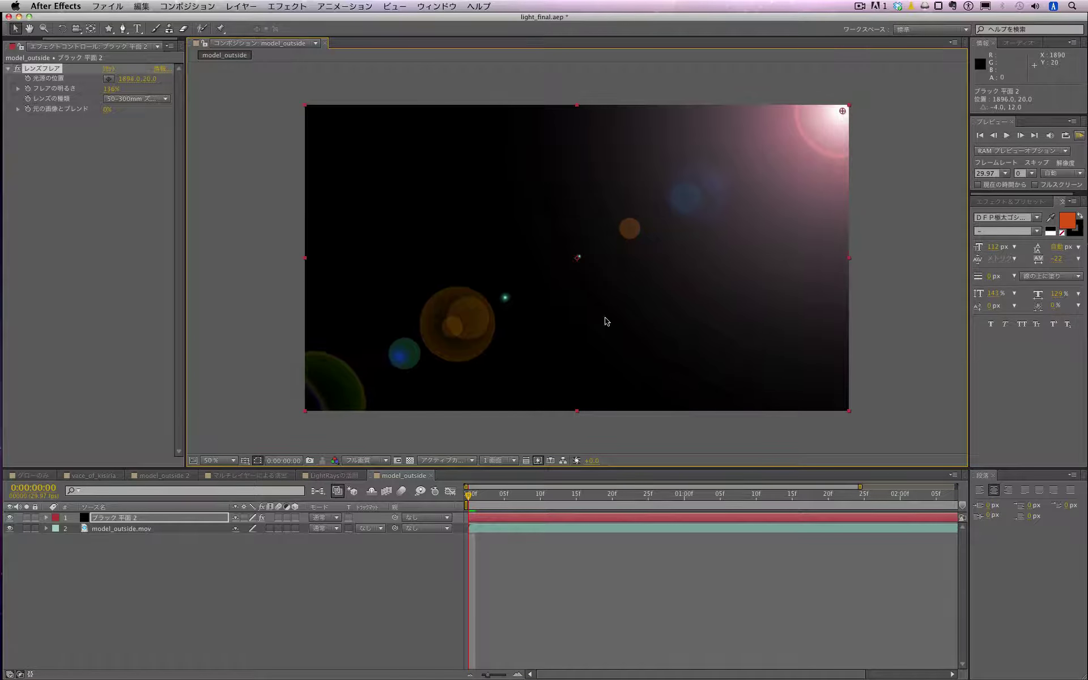
{"action": "left_click", "coordinate": [330, 517]}
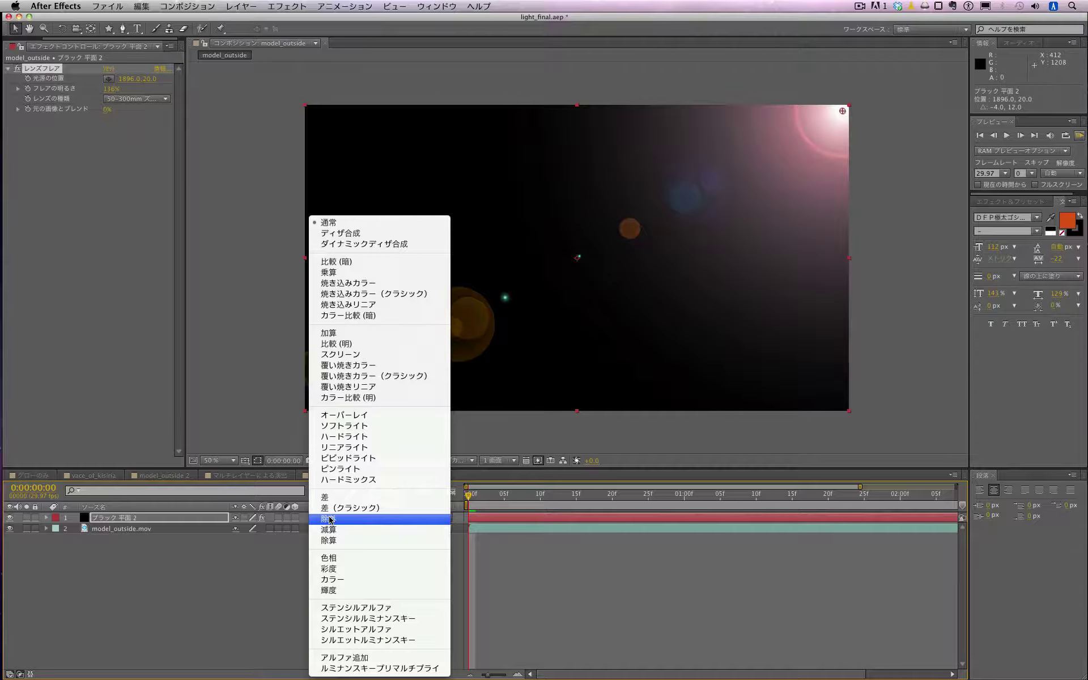
{"action": "left_click", "coordinate": [335, 333]}
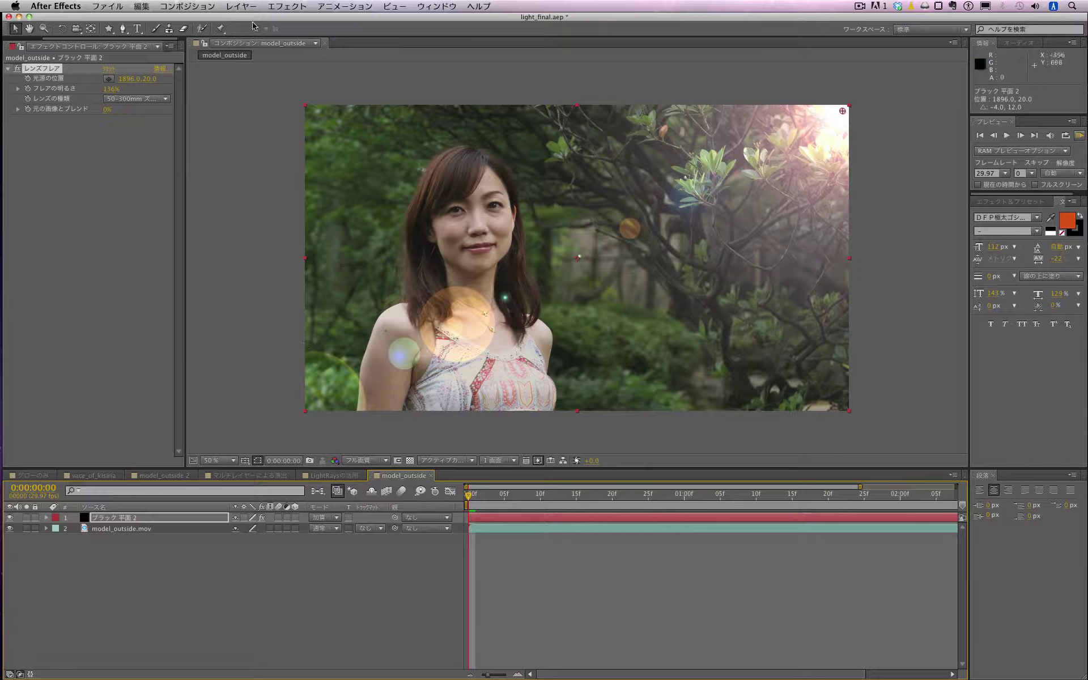
Apply Hue/Saturation to the flare solid and rotate Master Hue to tint the flare yellow
{"action": "left_click", "coordinate": [296, 6]}
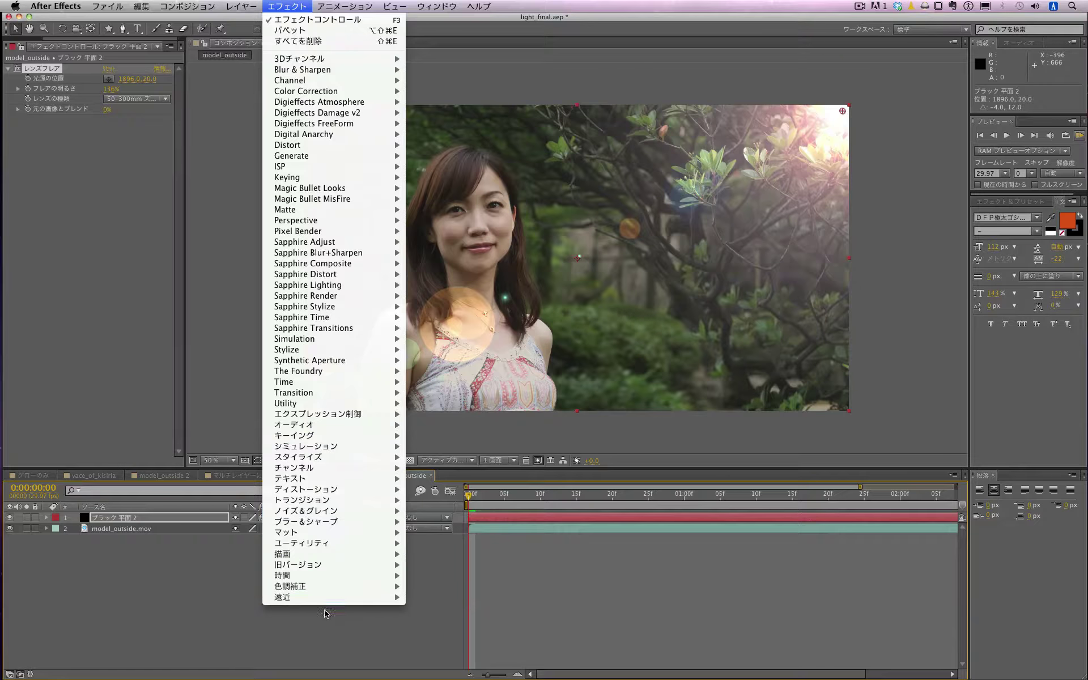
{"action": "mouse_move", "coordinate": [321, 587]}
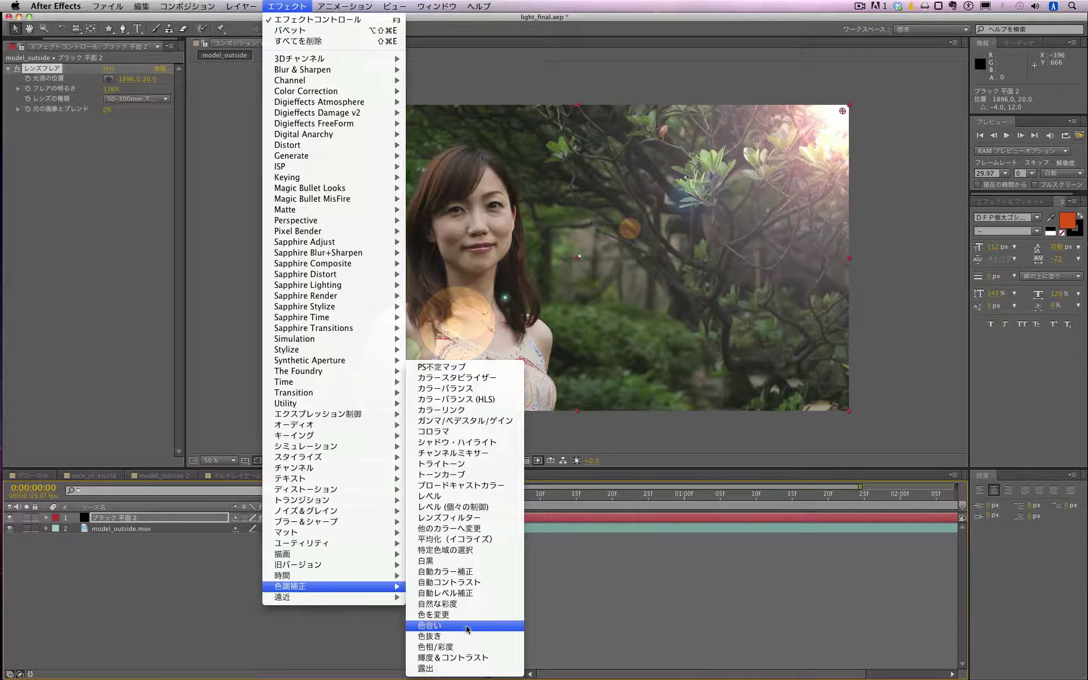
{"action": "left_click", "coordinate": [477, 648]}
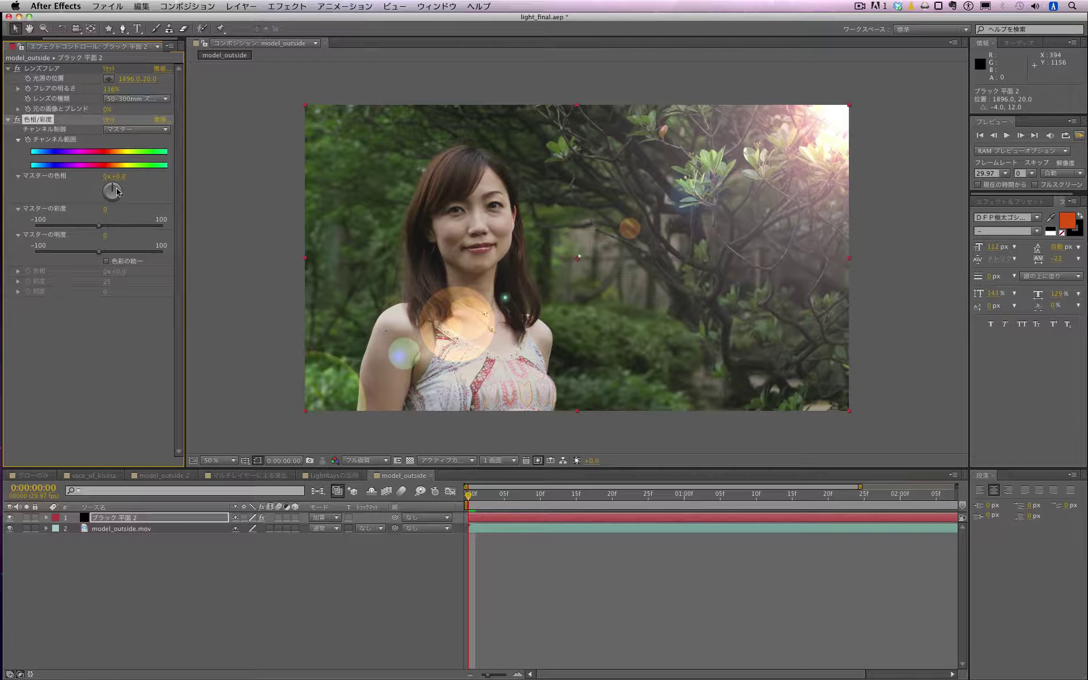
{"action": "left_click_drag", "start_coordinate": [117, 192], "coordinate": [115, 192]}
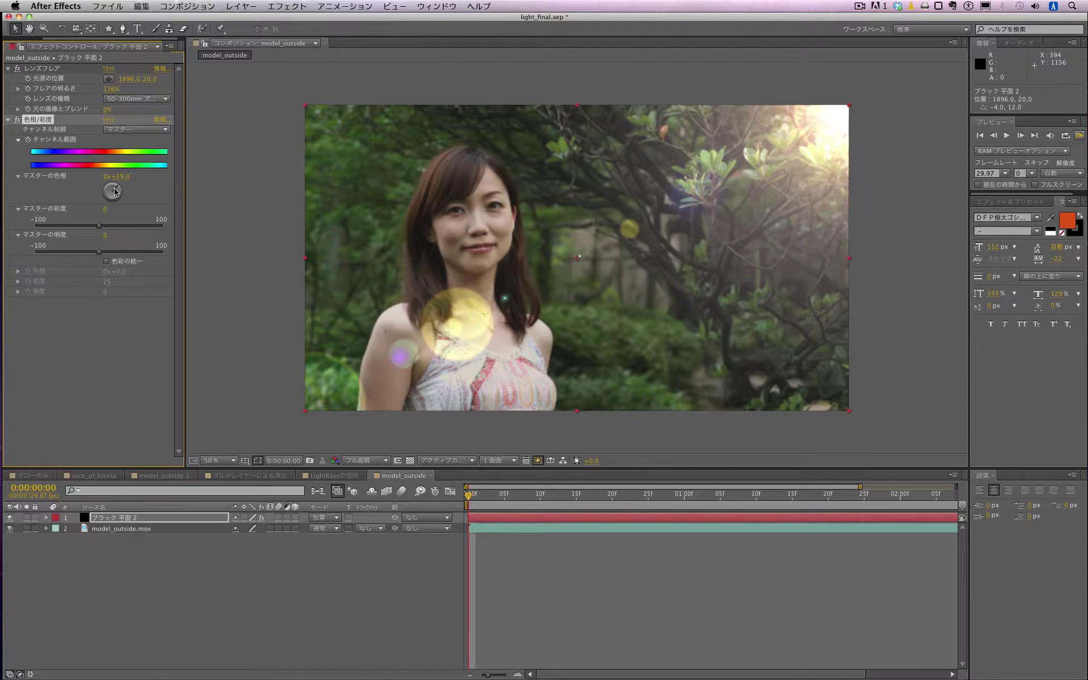